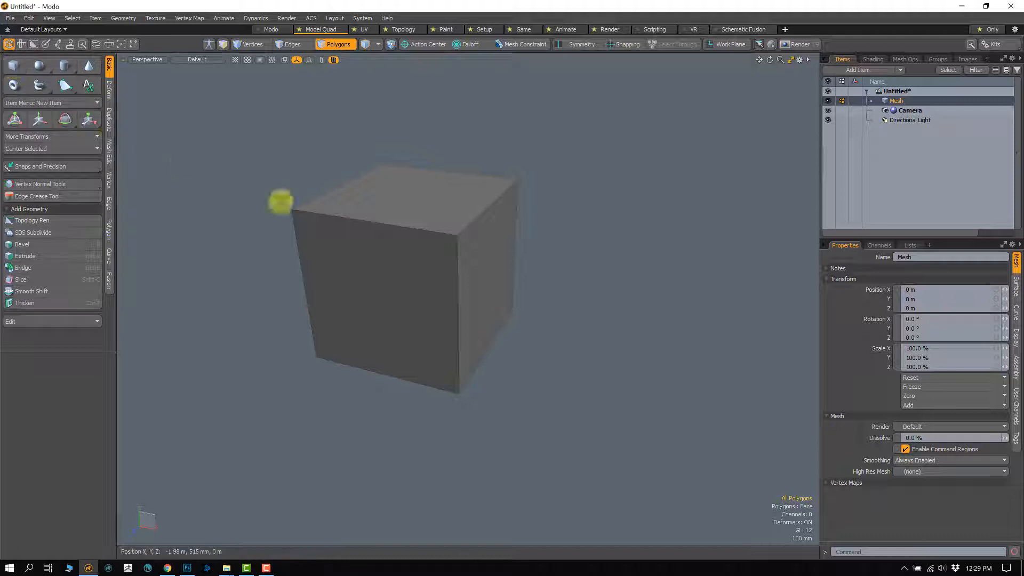
Step: Select the cube's top face in Polygons selection mode and activate the Move tool
{"action": "mouse_move", "coordinate": [437, 290]}
{"action": "left_mouse_down", "text": "alt+shift"}
{"action": "mouse_move", "coordinate": [457, 306]}
{"action": "mouse_move", "coordinate": [448, 297]}
{"action": "left_mouse_up", "text": "alt+shift"}
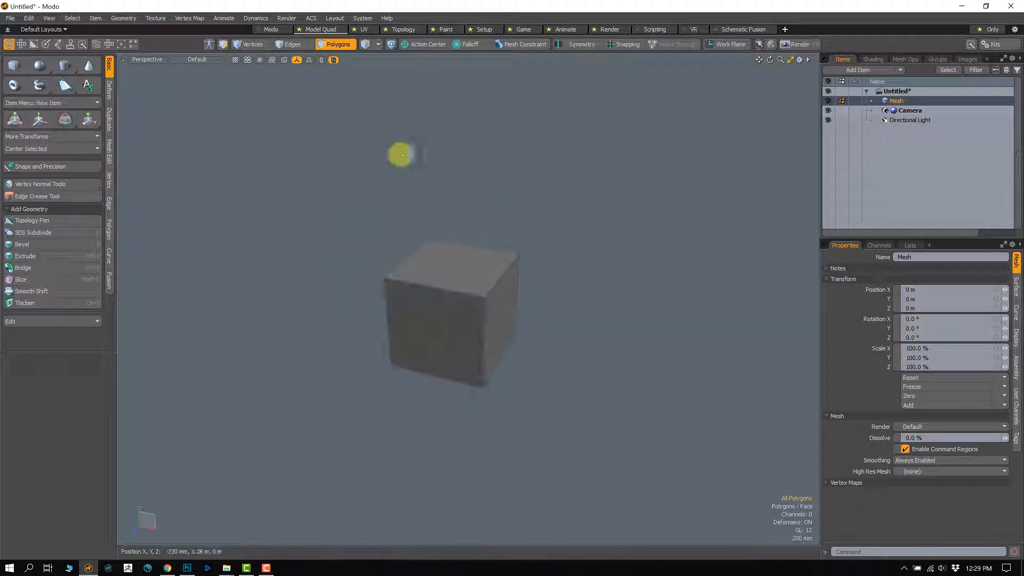
{"action": "left_click", "coordinate": [248, 47]}
{"action": "left_click", "coordinate": [292, 46]}
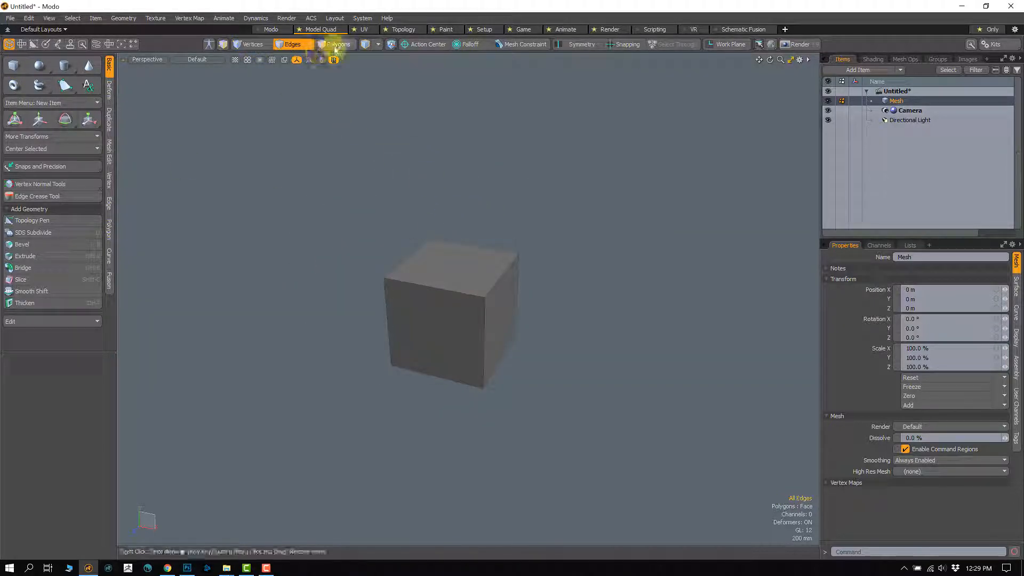
{"action": "left_click", "coordinate": [335, 45]}
{"action": "left_click", "coordinate": [472, 337]}
{"action": "mouse_move", "coordinate": [471, 337]}
{"action": "left_mouse_down"}
{"action": "mouse_move", "coordinate": [405, 283]}
{"action": "mouse_move", "coordinate": [420, 271]}
{"action": "left_mouse_up"}
{"action": "left_click_drag", "start_coordinate": [446, 366], "coordinate": [340, 347], "text": "alt"}
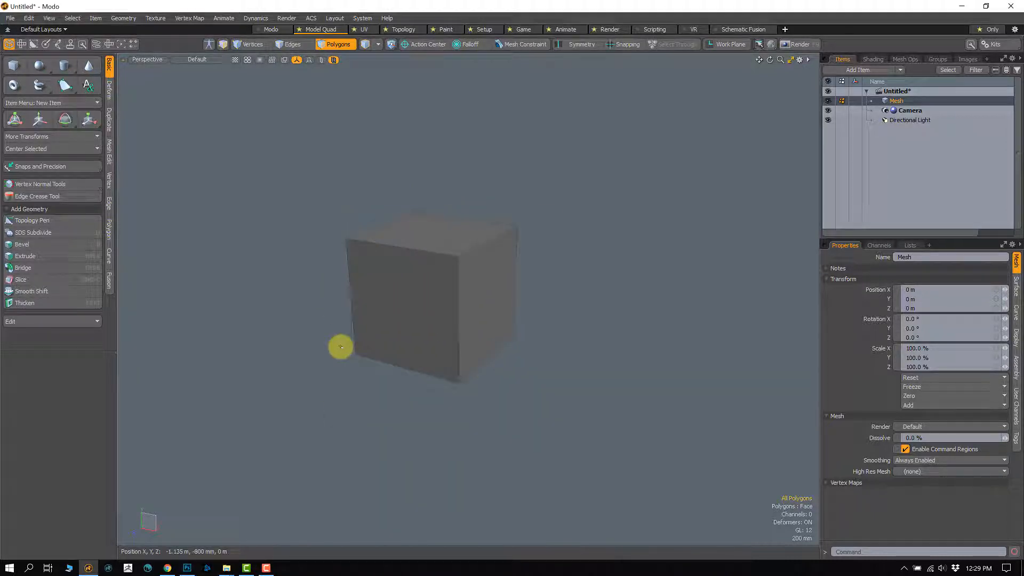
{"action": "left_click", "coordinate": [448, 237]}
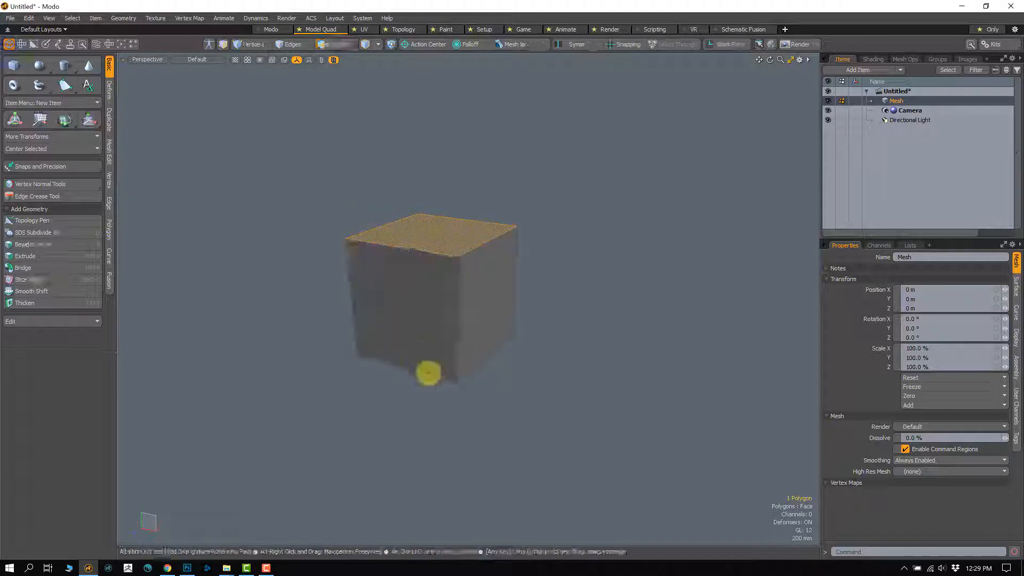
{"action": "left_click_drag", "start_coordinate": [428, 373], "coordinate": [409, 389], "text": "alt"}
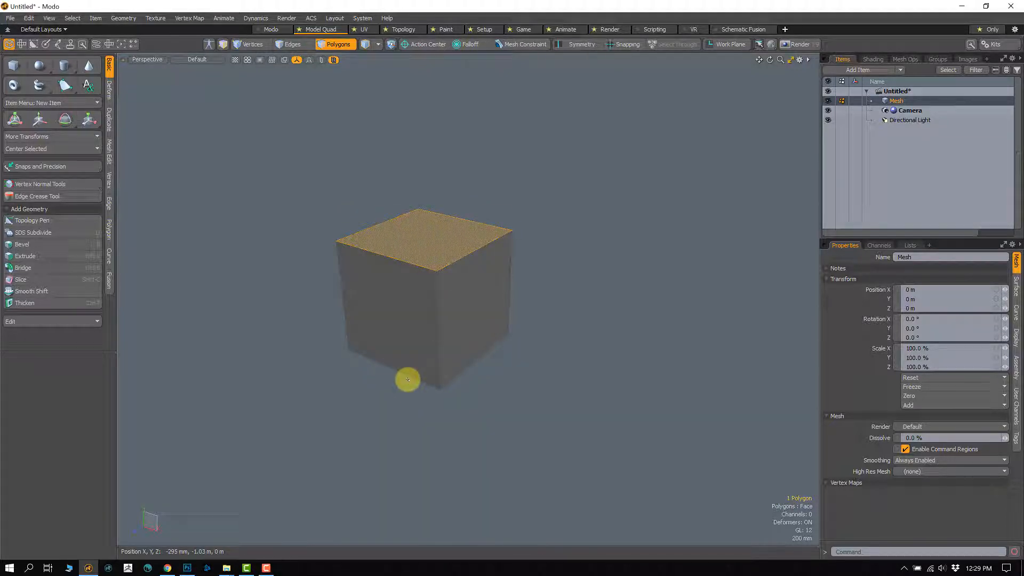
{"action": "left_click_drag", "start_coordinate": [423, 314], "coordinate": [367, 395], "text": "alt"}
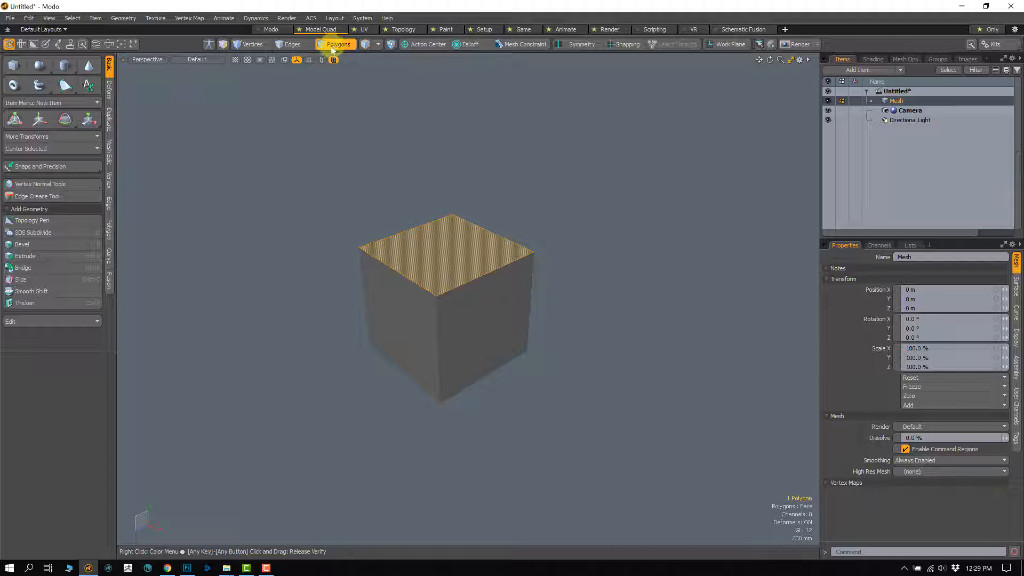
{"action": "left_click", "coordinate": [39, 121]}
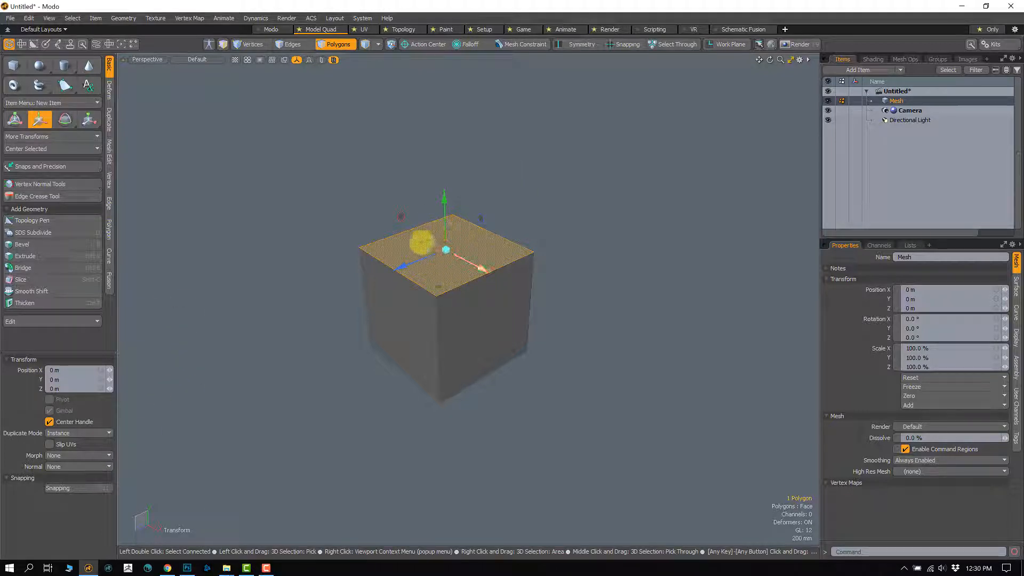
Step: Try moving the cube's selected top face freely, undoing each move
{"action": "left_click_drag", "start_coordinate": [398, 313], "coordinate": [482, 224], "text": "alt"}
{"action": "key", "text": "ctrl+z"}
{"action": "left_click_drag", "start_coordinate": [464, 320], "coordinate": [519, 296], "text": "alt"}
{"action": "key", "text": "ctrl+z"}
Step: Raise the top face about 875 mm along the Y axis and drop the Move tool
{"action": "left_click_drag", "start_coordinate": [529, 236], "coordinate": [546, 258]}
{"action": "left_click_drag", "start_coordinate": [522, 334], "coordinate": [612, 441], "text": "alt"}
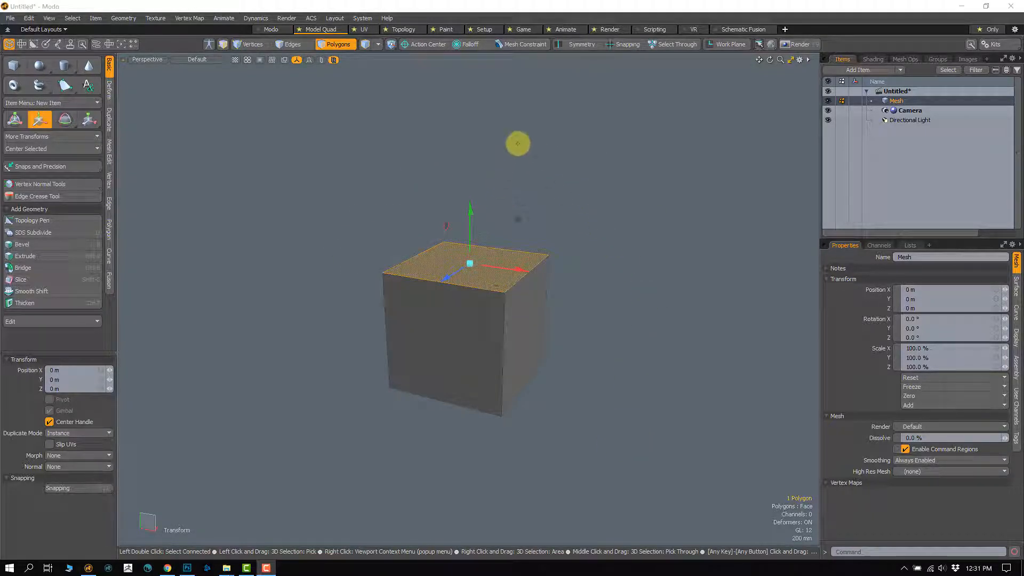
{"action": "left_click", "coordinate": [516, 5]}
{"action": "left_click_drag", "start_coordinate": [473, 229], "coordinate": [458, 116]}
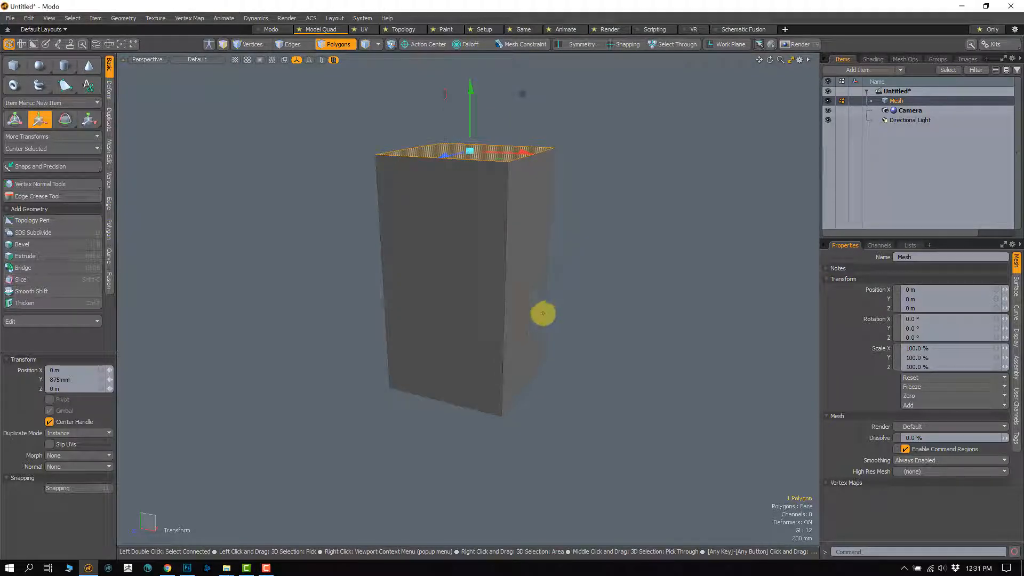
{"action": "left_click_drag", "start_coordinate": [509, 351], "coordinate": [475, 370], "text": "alt"}
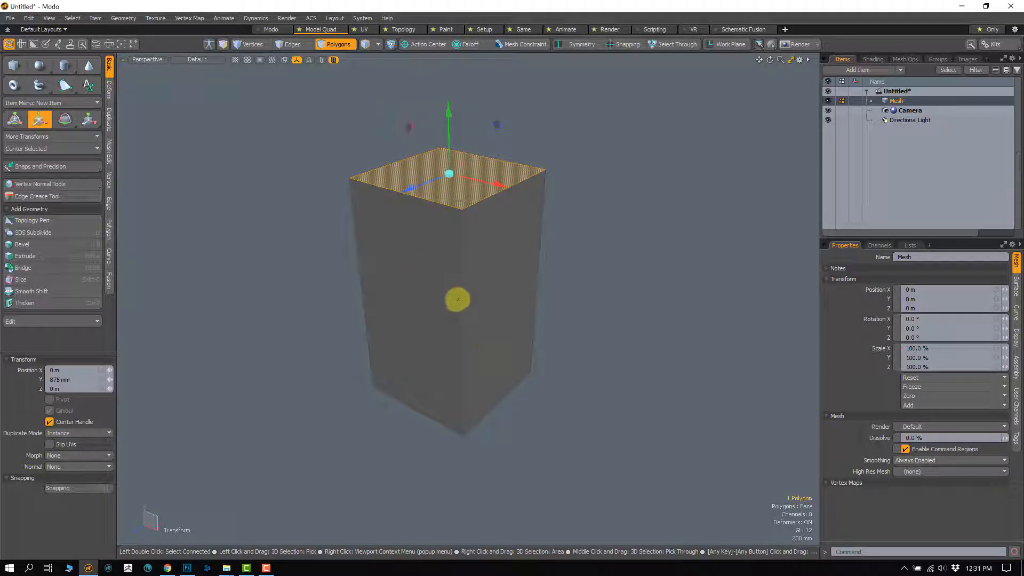
{"action": "left_click_drag", "start_coordinate": [361, 325], "coordinate": [403, 302], "text": "alt"}
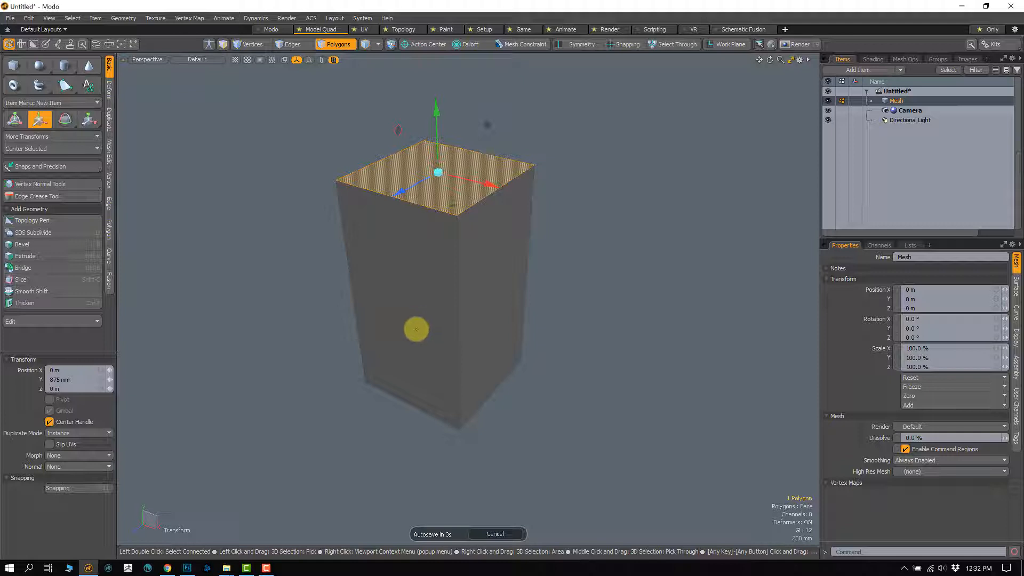
{"action": "key", "text": "q"}
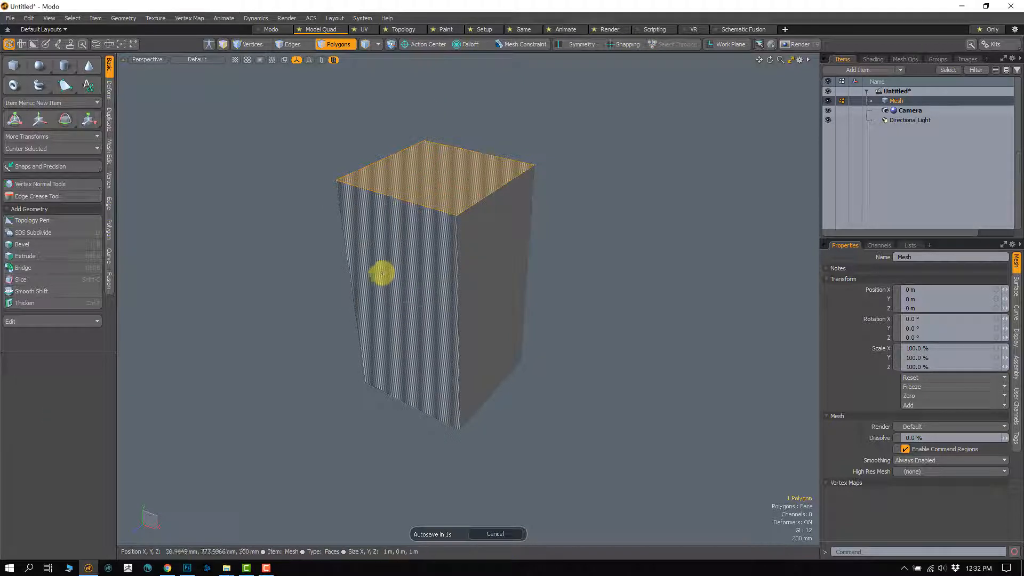
Step: Move the box's right side face outward about 1.02 m along the X axis and drop the tool
{"action": "left_click", "coordinate": [475, 268]}
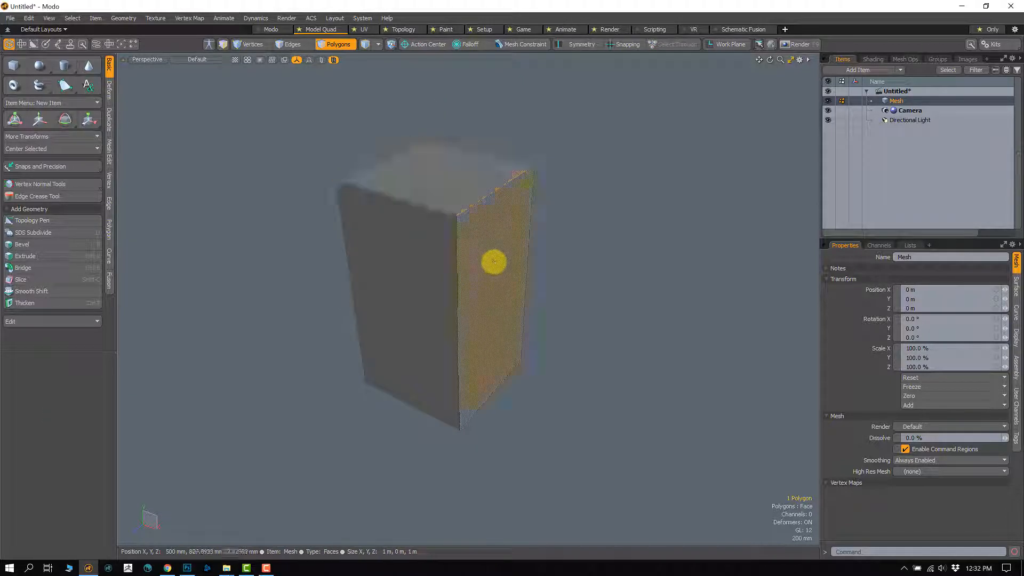
{"action": "left_click_drag", "start_coordinate": [413, 345], "coordinate": [418, 324], "text": "alt"}
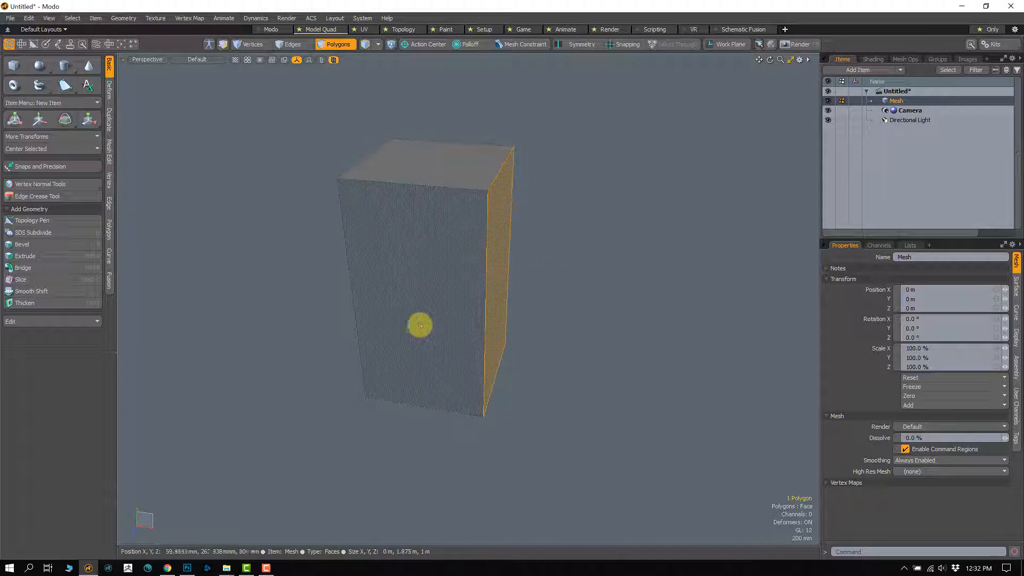
{"action": "left_click", "coordinate": [37, 121]}
{"action": "left_click_drag", "start_coordinate": [550, 295], "coordinate": [683, 303]}
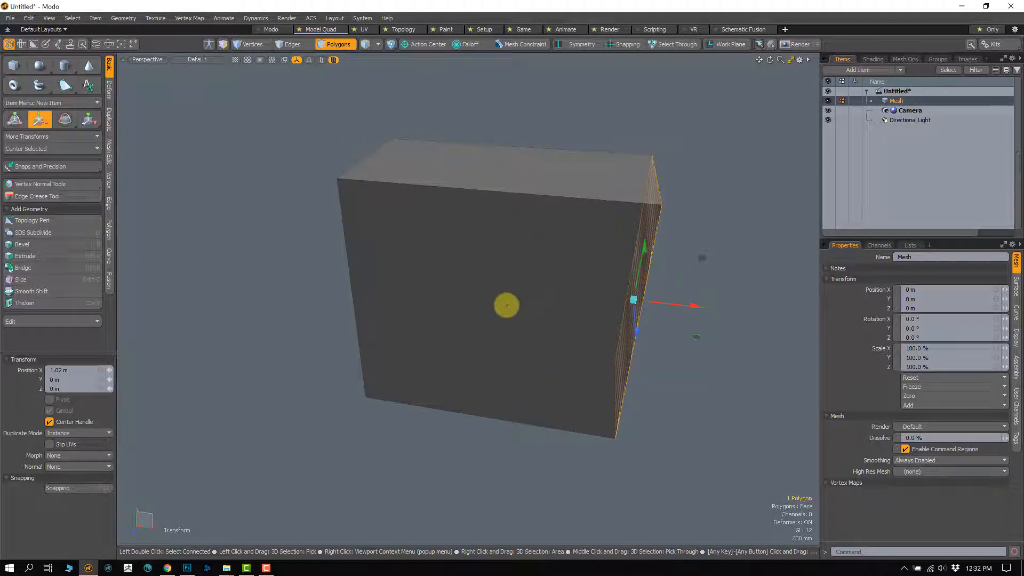
{"action": "left_click_drag", "start_coordinate": [480, 425], "coordinate": [464, 314], "text": "alt"}
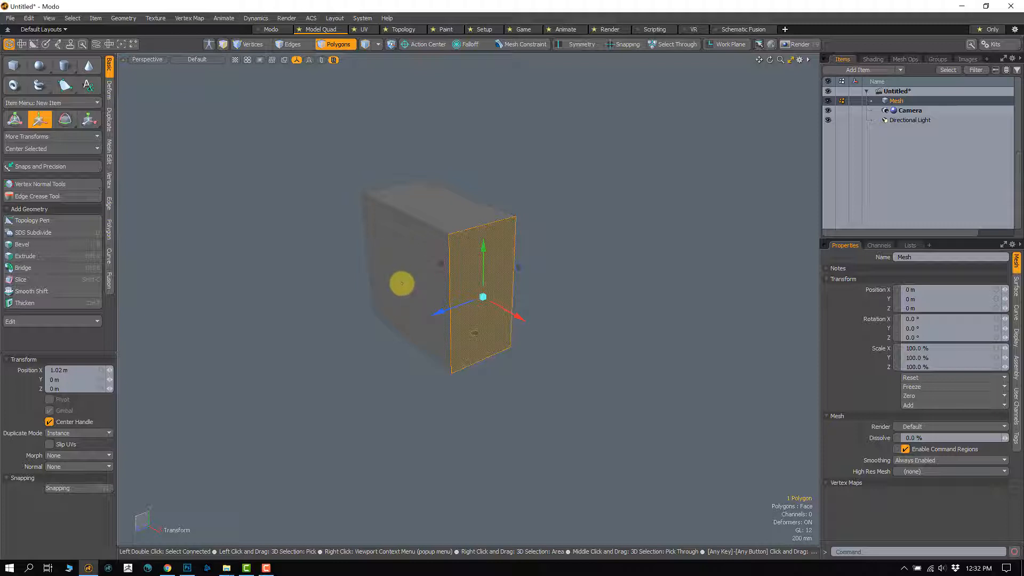
{"action": "key", "text": "space"}
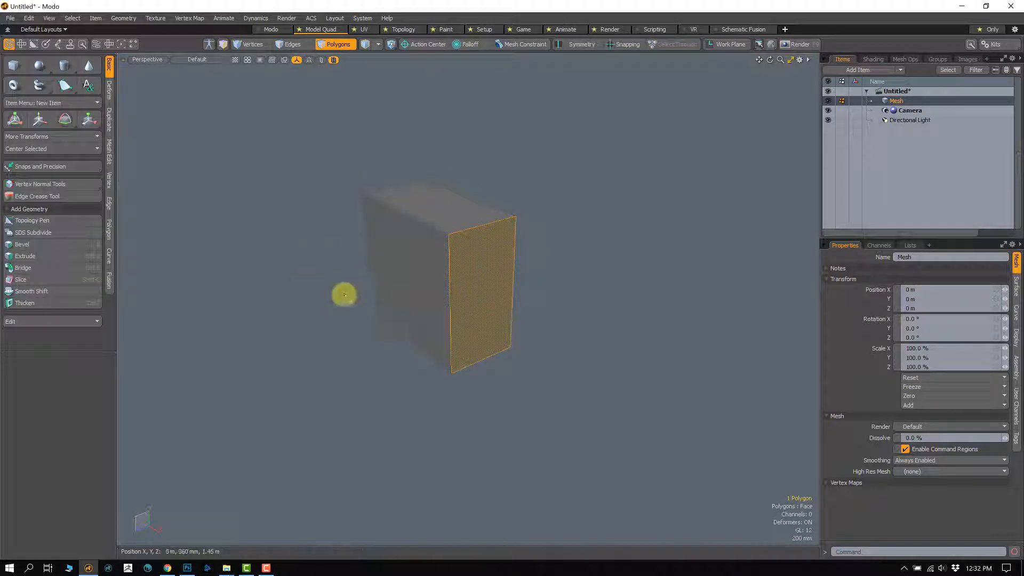
Step: Move the box's large front face inward along the Z axis to an offset of about -590 mm
{"action": "left_click", "coordinate": [426, 284]}
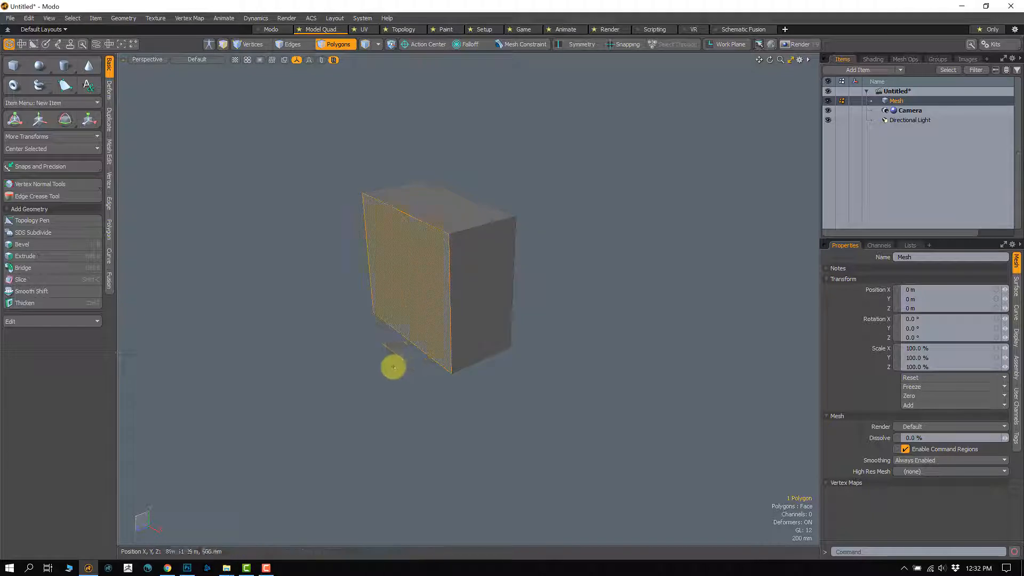
{"action": "left_click", "coordinate": [38, 122]}
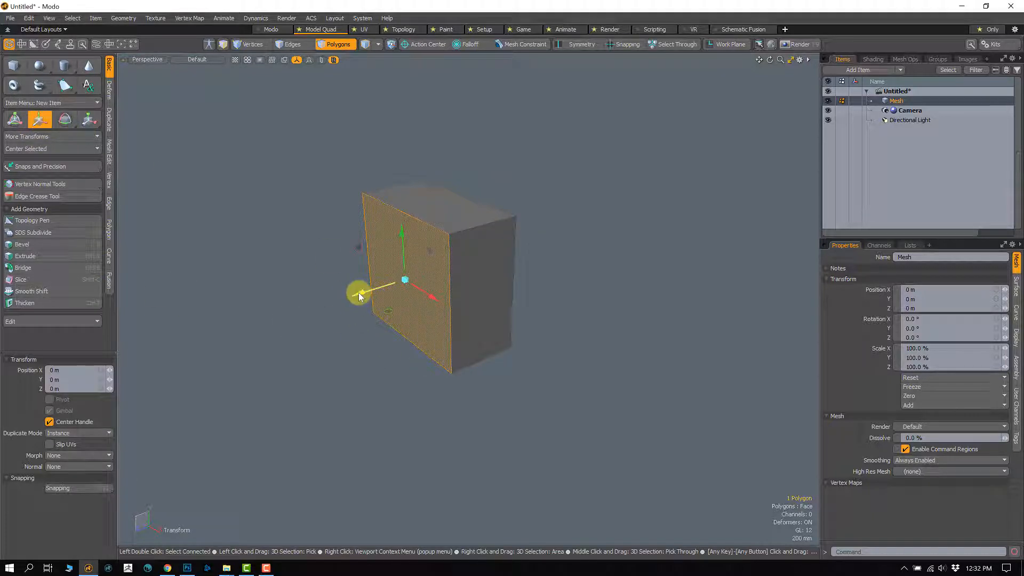
{"action": "left_click_drag", "start_coordinate": [360, 296], "coordinate": [397, 269]}
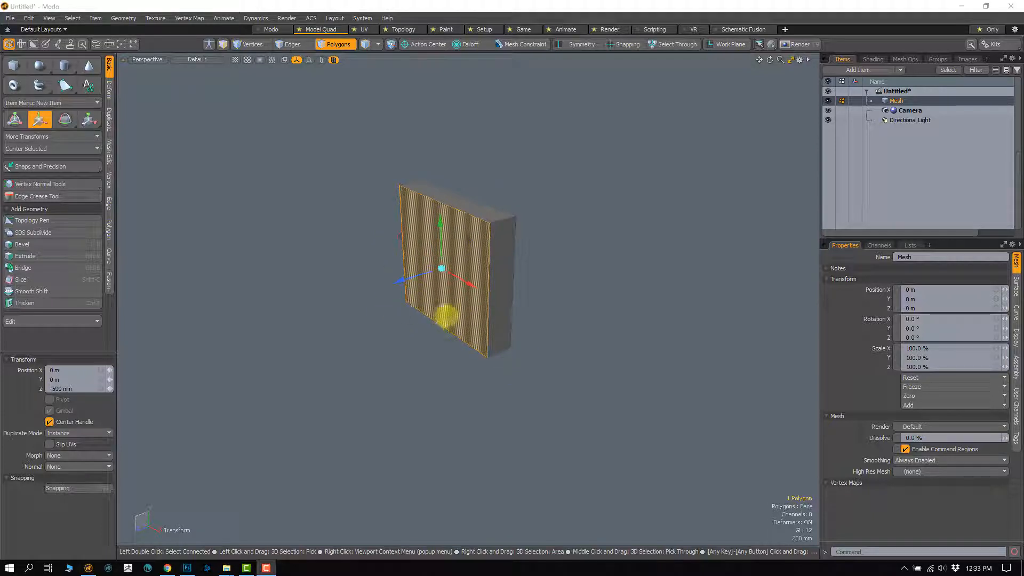
{"action": "left_click_drag", "start_coordinate": [445, 316], "coordinate": [477, 274]}
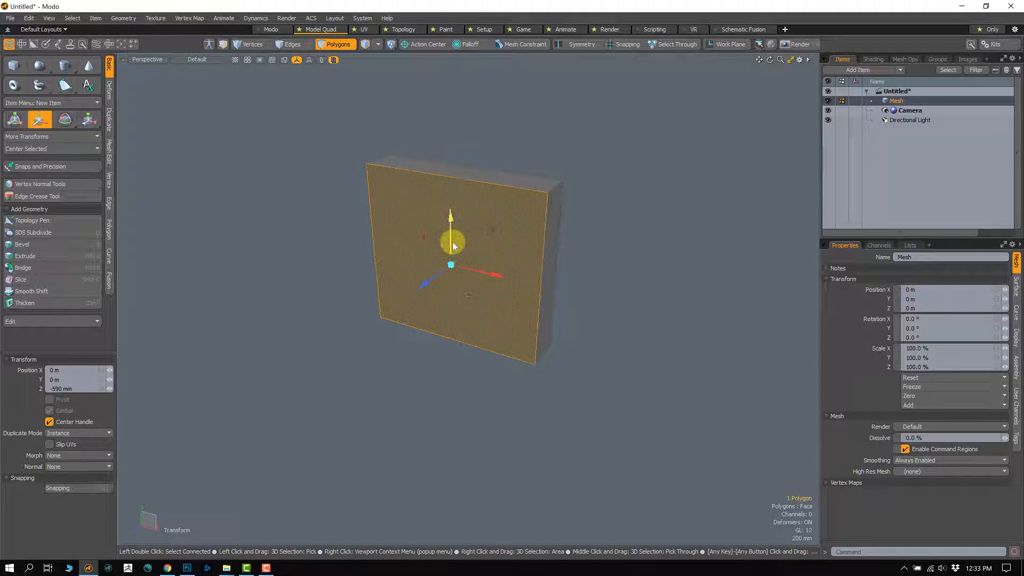
Step: Try raising the front face along the Y axis and undo the change
{"action": "left_click_drag", "start_coordinate": [450, 243], "coordinate": [438, 110]}
{"action": "key", "text": "ctrl+z"}
{"action": "left_click_drag", "start_coordinate": [434, 304], "coordinate": [396, 376]}
{"action": "key", "text": "ctrl+z"}
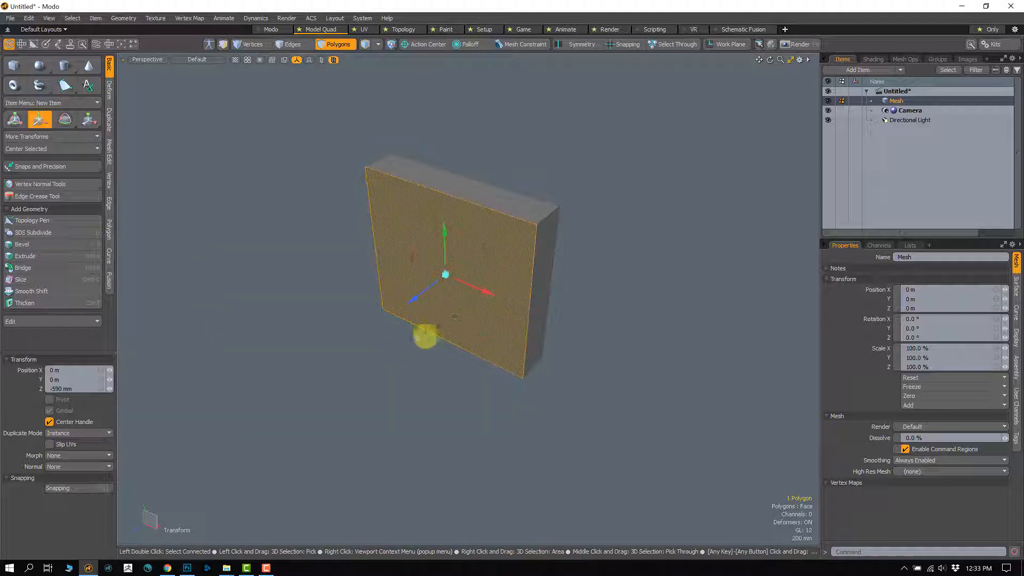
{"action": "left_click_drag", "start_coordinate": [469, 261], "coordinate": [441, 242], "text": "alt"}
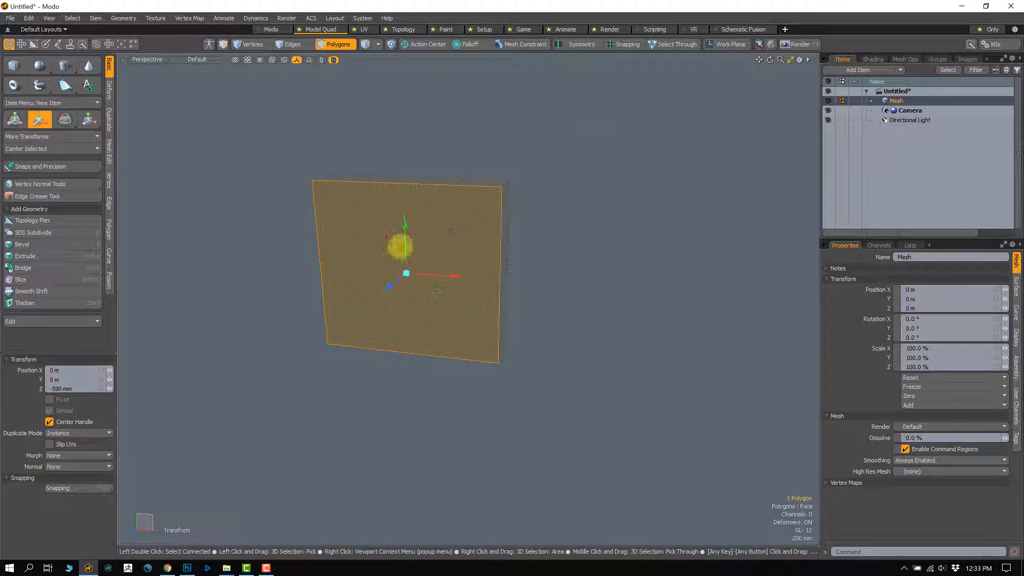
Step: Try shifting the front face in the XY plane to offsets of about 1.48 m in X and 792.5 mm in Y, and undo the moves
{"action": "left_click_drag", "start_coordinate": [405, 243], "coordinate": [403, 155]}
{"action": "left_click_drag", "start_coordinate": [441, 198], "coordinate": [454, 291]}
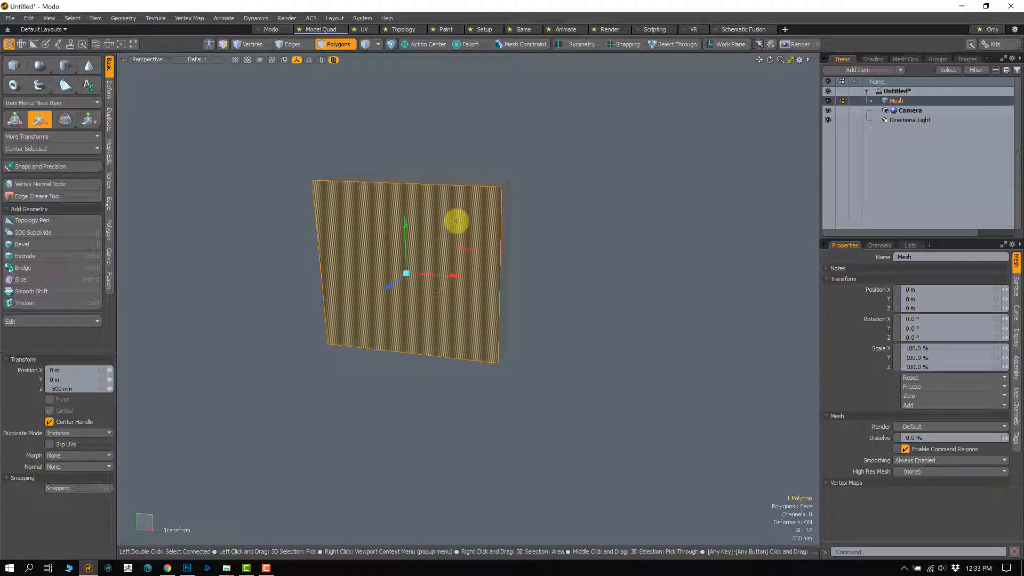
{"action": "left_click_drag", "start_coordinate": [451, 233], "coordinate": [478, 169]}
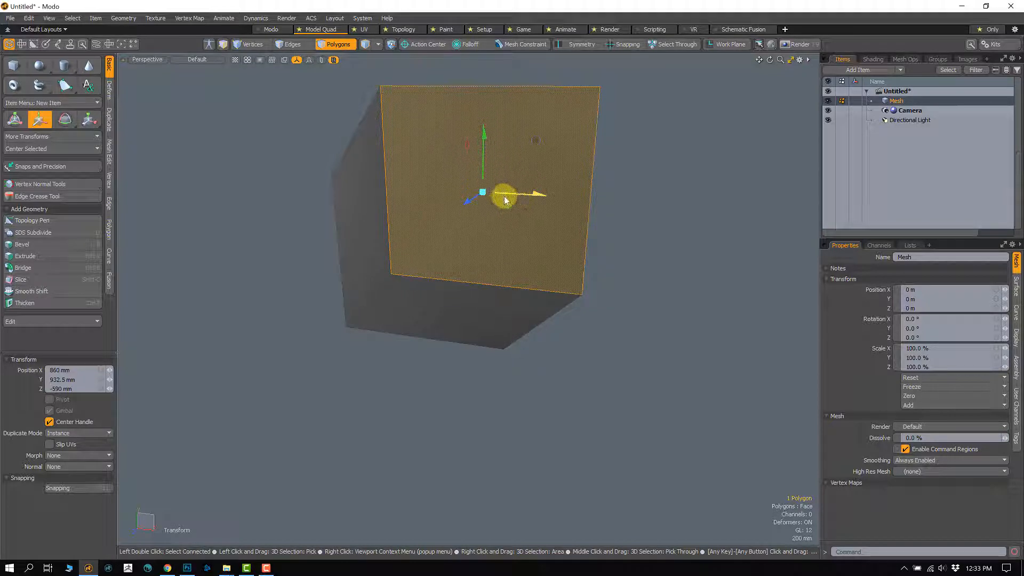
{"action": "left_click_drag", "start_coordinate": [534, 138], "coordinate": [579, 161]}
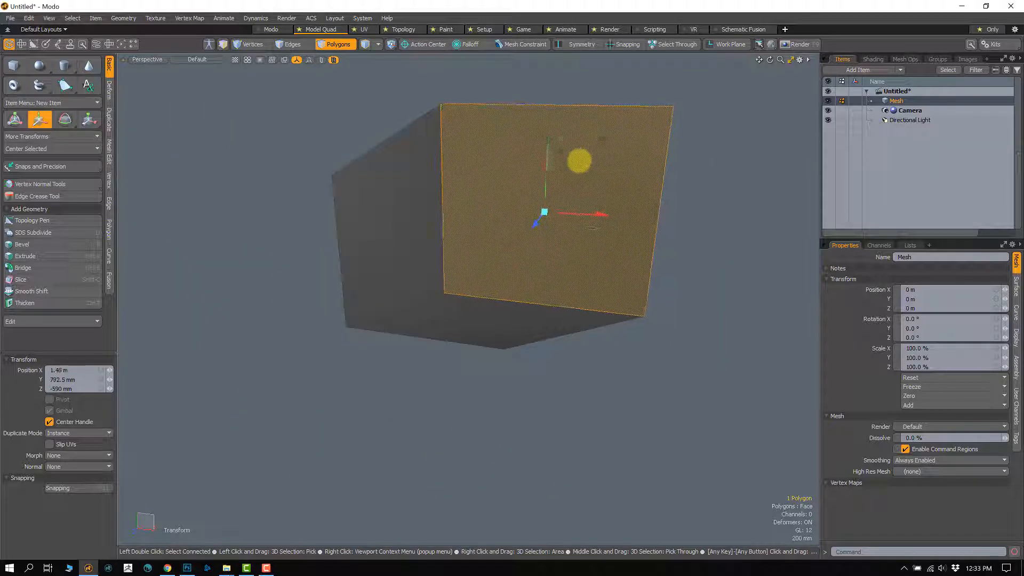
{"action": "key", "text": "ctrl+z"}
{"action": "key", "text": "ctrl+z"}
{"action": "key", "text": "ctrl+z"}
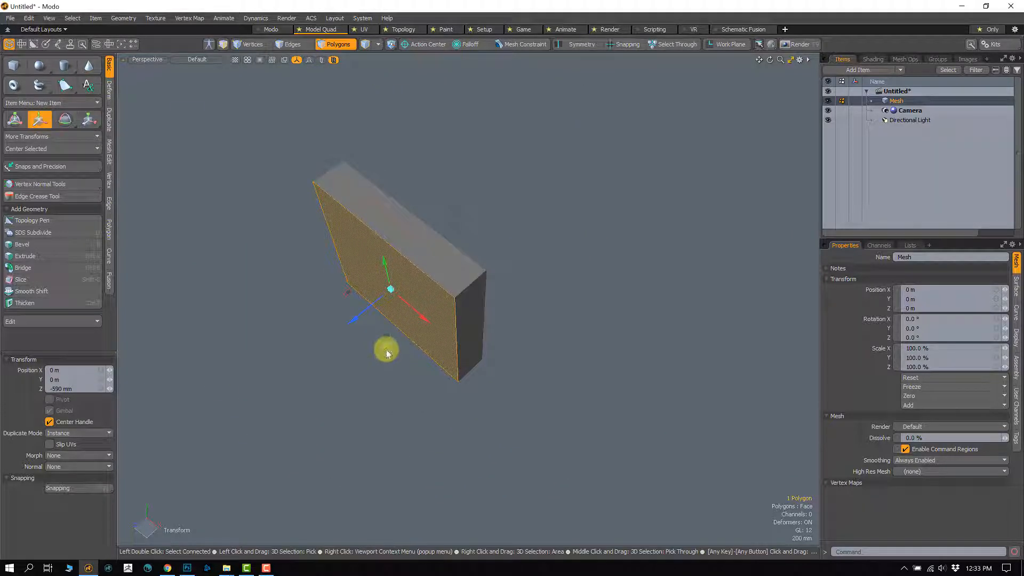
Step: Pull the front face slightly outward along the Z axis to an offset of about -515 mm
{"action": "left_click_drag", "start_coordinate": [385, 354], "coordinate": [420, 322]}
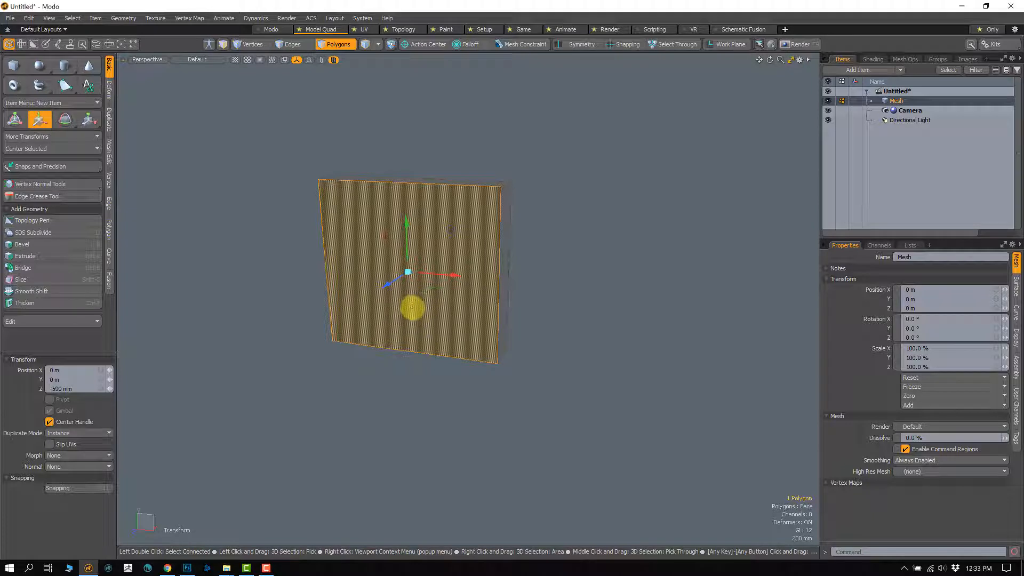
{"action": "left_click_drag", "start_coordinate": [474, 305], "coordinate": [432, 348], "text": "alt"}
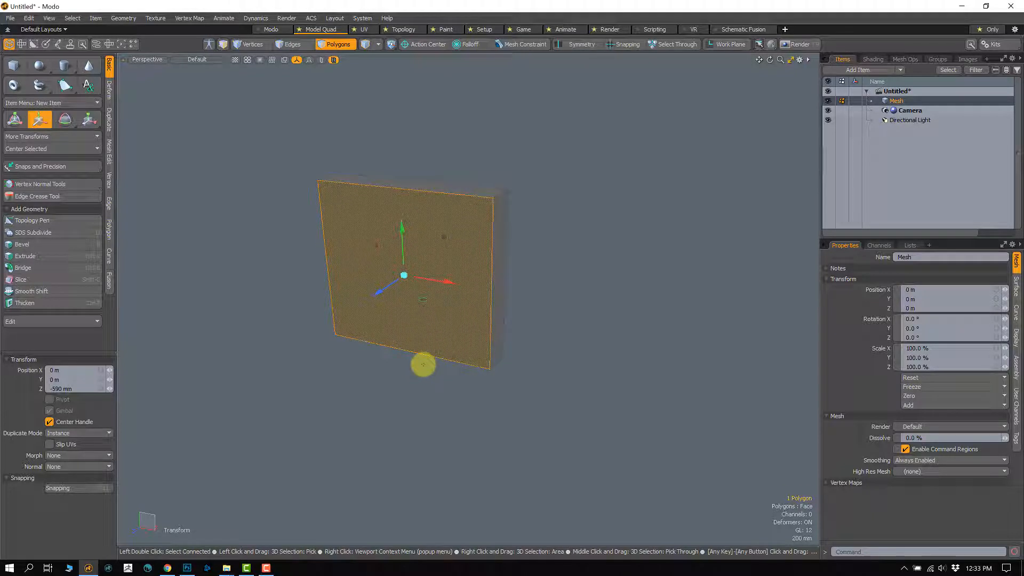
{"action": "left_click_drag", "start_coordinate": [454, 363], "coordinate": [425, 319], "text": "alt"}
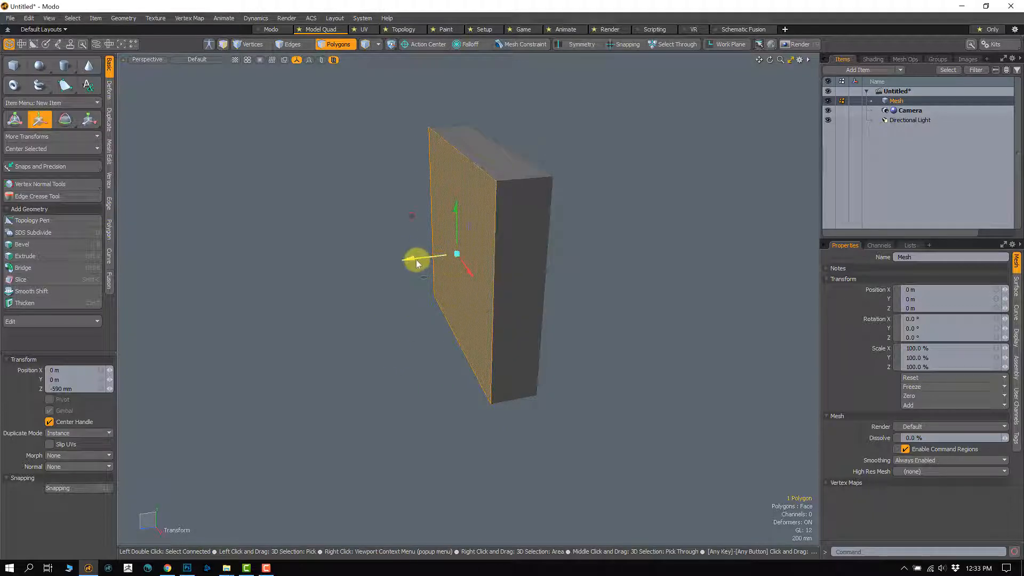
{"action": "mouse_move", "coordinate": [417, 262]}
{"action": "left_mouse_down", "text": "alt"}
{"action": "mouse_move", "coordinate": [288, 283]}
{"action": "mouse_move", "coordinate": [393, 281]}
{"action": "mouse_move", "coordinate": [416, 245]}
{"action": "left_mouse_up", "text": "alt"}
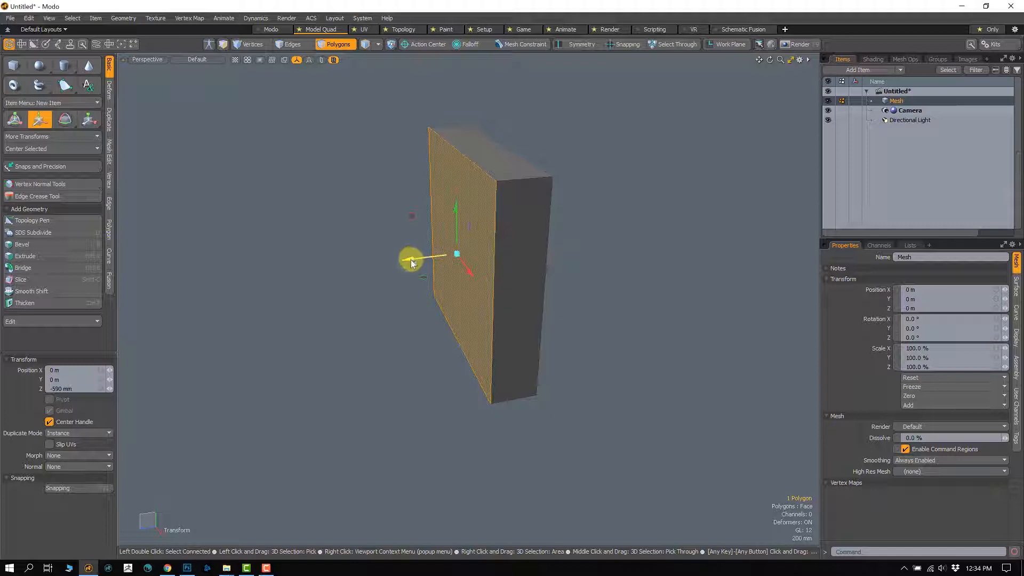
{"action": "left_click_drag", "start_coordinate": [389, 292], "coordinate": [361, 309], "text": "alt"}
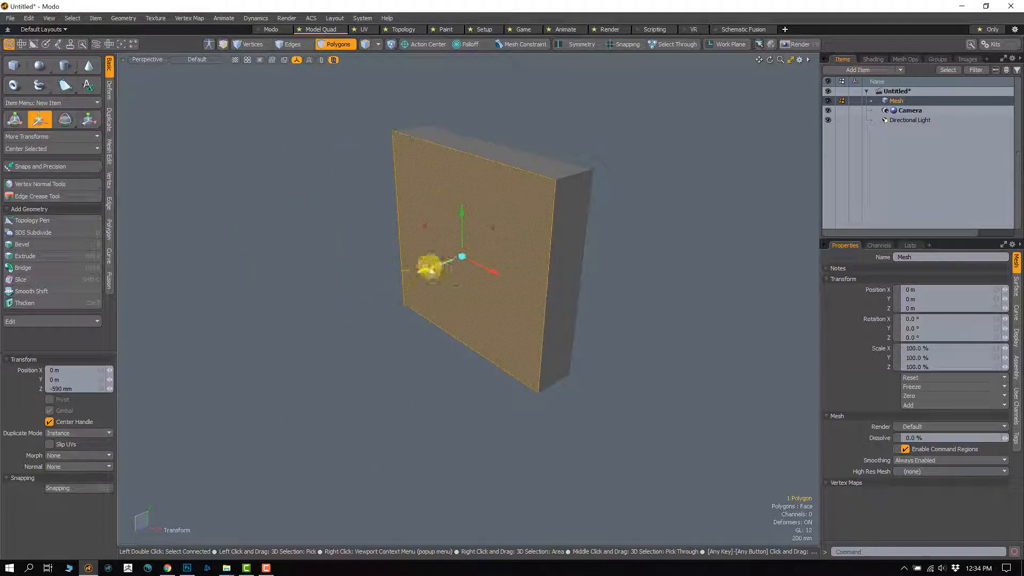
{"action": "left_click_drag", "start_coordinate": [425, 267], "coordinate": [428, 244], "text": "alt"}
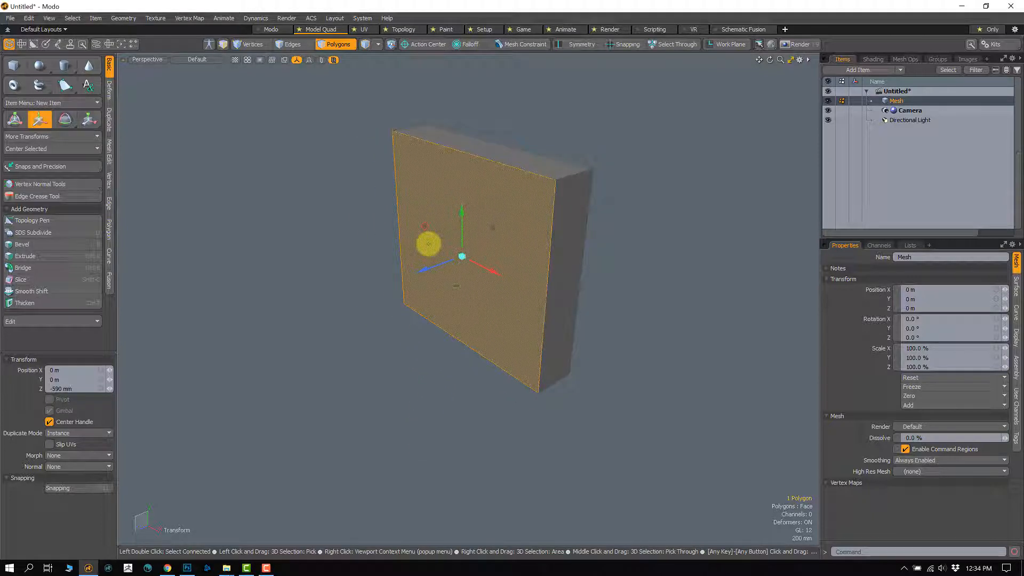
{"action": "left_click_drag", "start_coordinate": [388, 304], "coordinate": [379, 338], "text": "alt"}
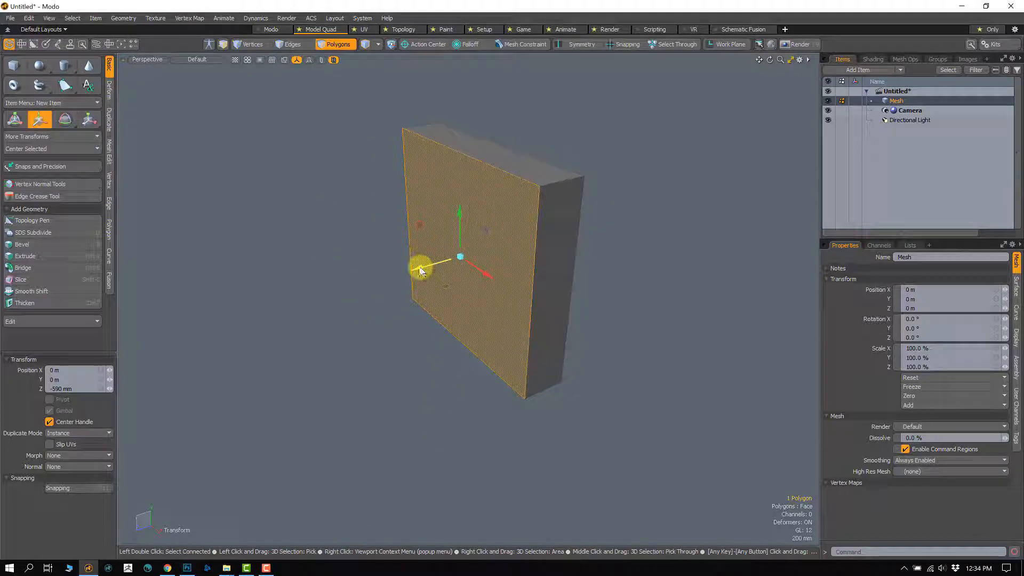
{"action": "left_click_drag", "start_coordinate": [420, 268], "coordinate": [397, 257]}
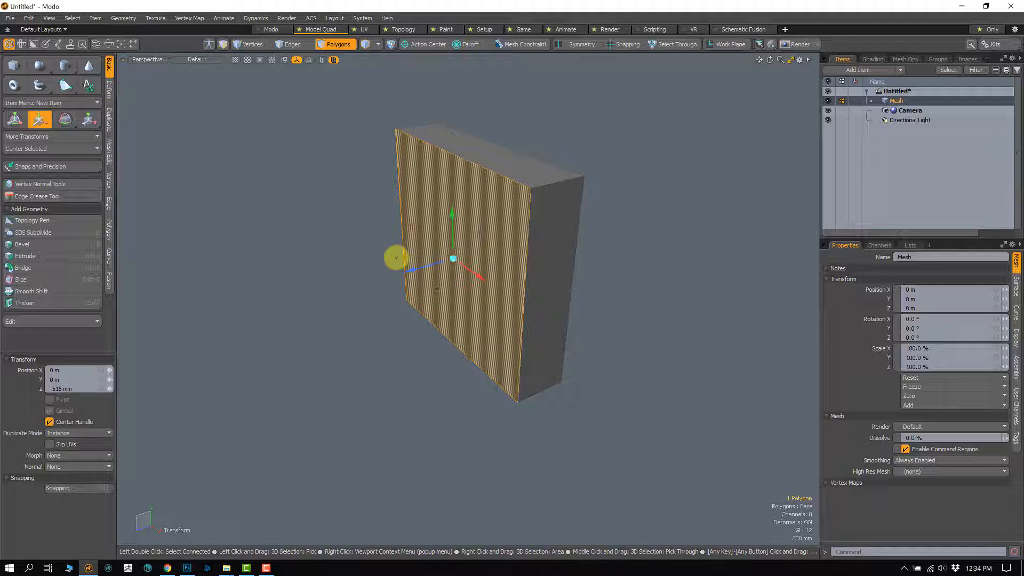
Step: Undo the last offset and pull the box's front face outward along the Z axis to an offset of about 240 mm
{"action": "key", "text": "ctrl+z"}
{"action": "left_click_drag", "start_coordinate": [455, 339], "coordinate": [379, 341], "text": "alt"}
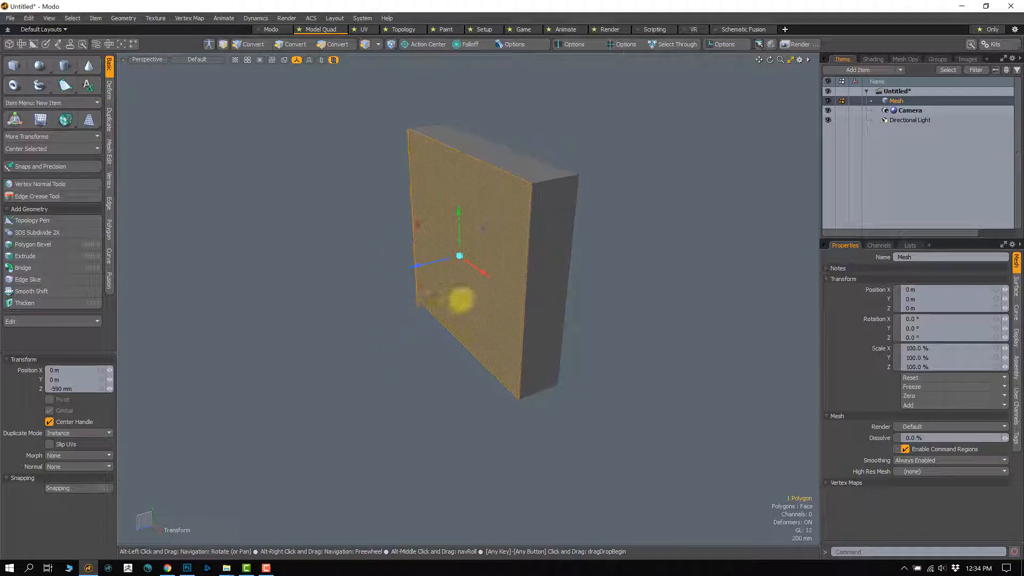
{"action": "left_click_drag", "start_coordinate": [460, 300], "coordinate": [445, 336], "text": "alt"}
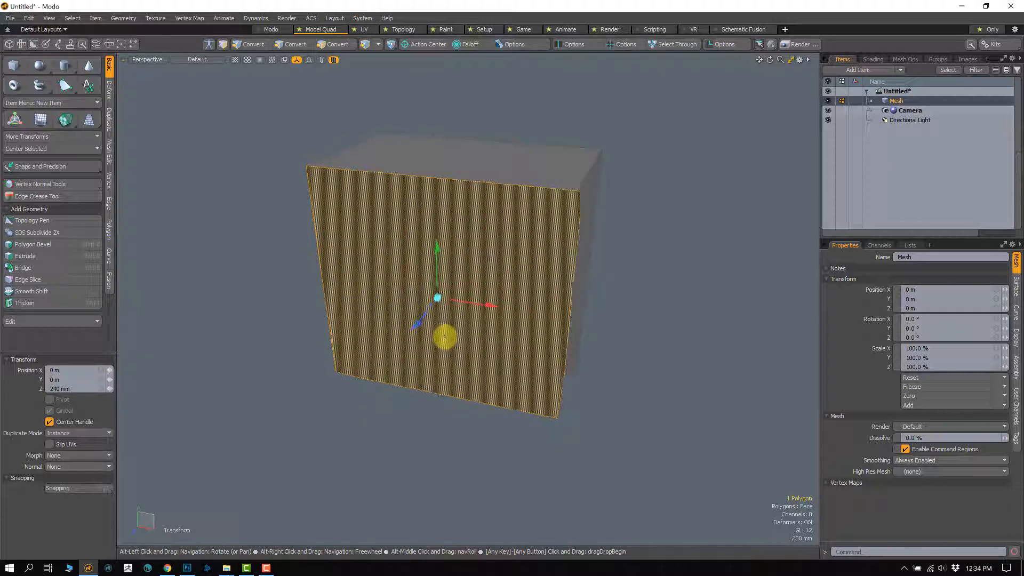
Step: Try shifting the front face along the X axis to an offset of about 590 mm and undo the moves
{"action": "left_click_drag", "start_coordinate": [497, 302], "coordinate": [520, 308]}
{"action": "left_click_drag", "start_coordinate": [541, 306], "coordinate": [501, 325], "text": "alt"}
{"action": "key", "text": "ctrl+z"}
{"action": "key", "text": "ctrl+z"}
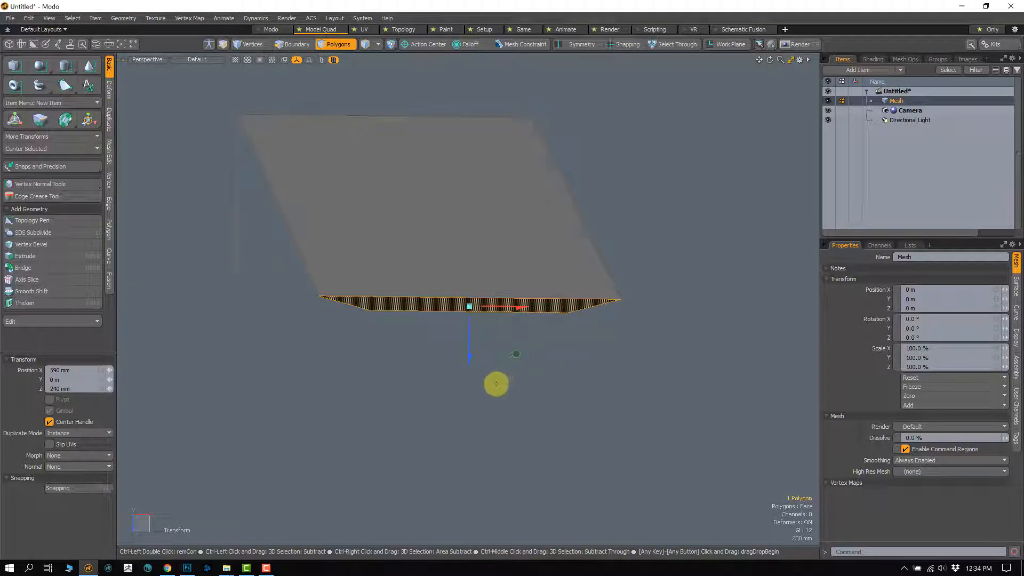
{"action": "key", "text": "ctrl+z"}
Step: Drop the Move tool and clear the front face selection
{"action": "left_click_drag", "start_coordinate": [472, 384], "coordinate": [454, 310], "text": "alt"}
{"action": "key", "text": "Escape"}
{"action": "key", "text": "Escape"}
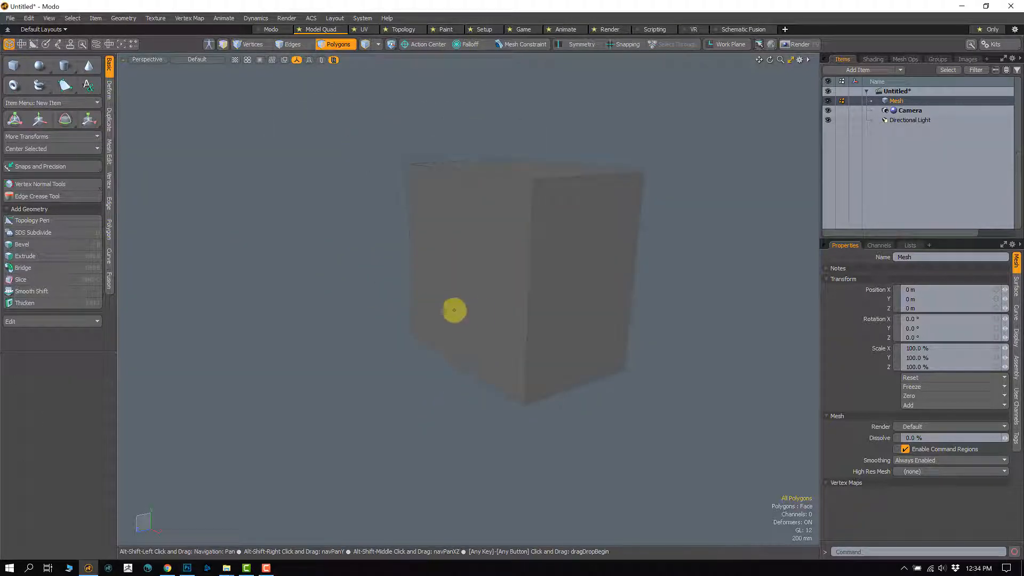
Step: Select all connected polygons of the box and activate the Move tool
{"action": "left_click", "coordinate": [450, 319]}
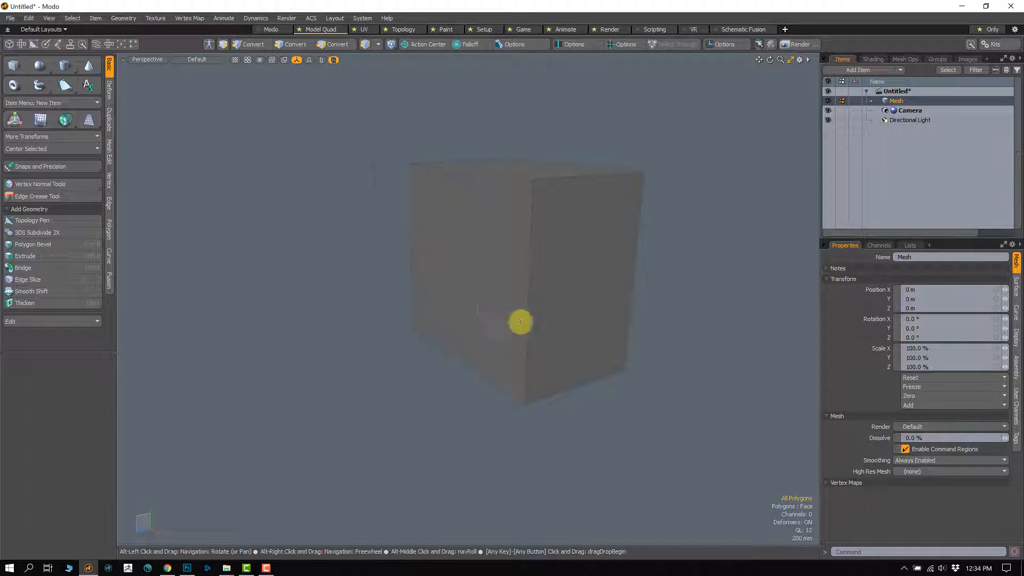
{"action": "mouse_move", "coordinate": [521, 322]}
{"action": "left_mouse_down", "text": "alt"}
{"action": "mouse_move", "coordinate": [459, 318]}
{"action": "mouse_move", "coordinate": [549, 325]}
{"action": "mouse_move", "coordinate": [447, 331]}
{"action": "mouse_move", "coordinate": [494, 338]}
{"action": "mouse_move", "coordinate": [508, 327]}
{"action": "mouse_move", "coordinate": [482, 320]}
{"action": "mouse_move", "coordinate": [546, 357]}
{"action": "mouse_move", "coordinate": [508, 331]}
{"action": "left_mouse_up", "text": "alt"}
{"action": "left_click", "coordinate": [470, 313]}
{"action": "left_click", "coordinate": [460, 278]}
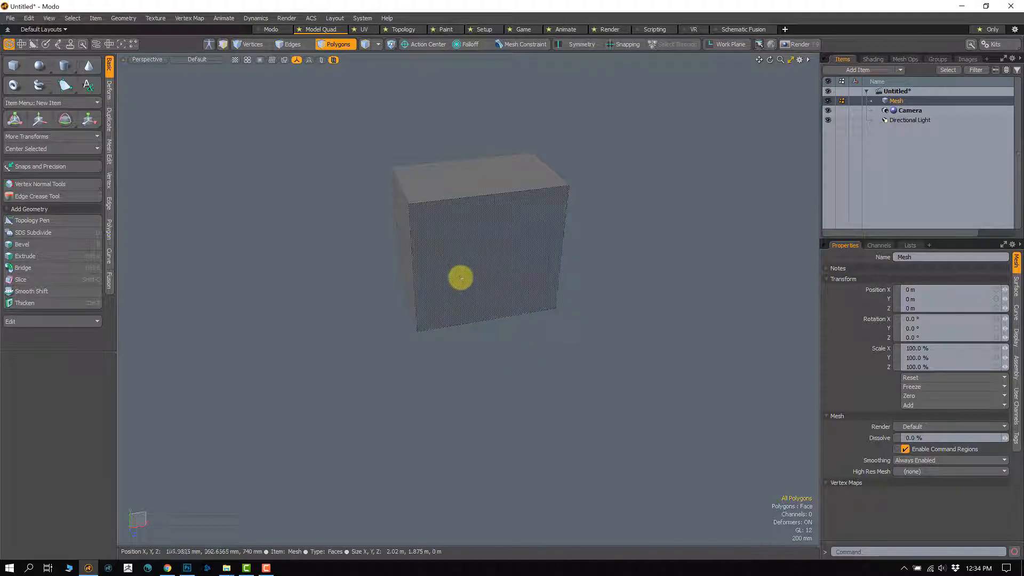
{"action": "left_click", "coordinate": [289, 380]}
{"action": "left_click_drag", "start_coordinate": [329, 366], "coordinate": [331, 384], "text": "alt"}
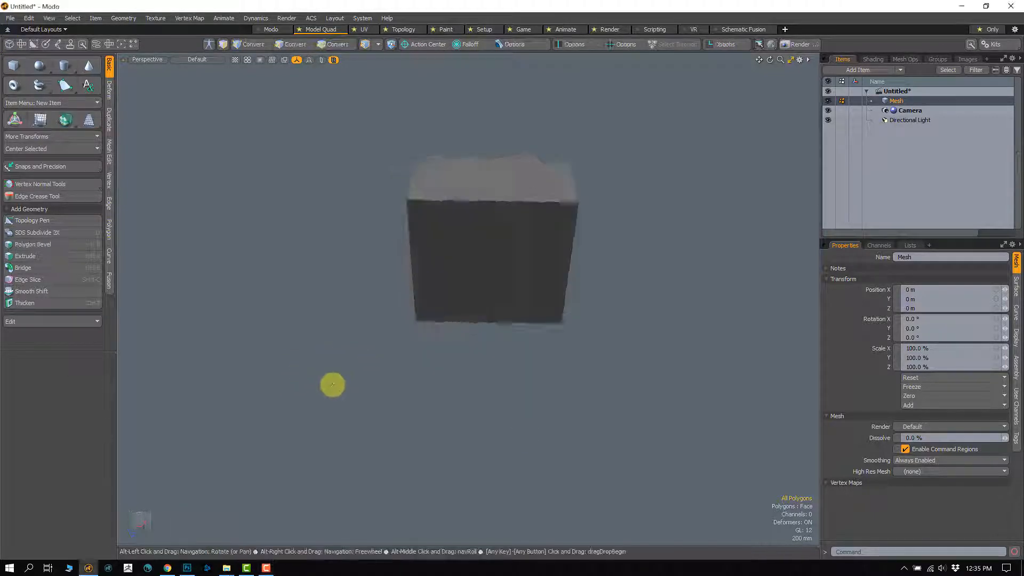
{"action": "left_click_drag", "start_coordinate": [446, 367], "coordinate": [387, 371], "text": "alt"}
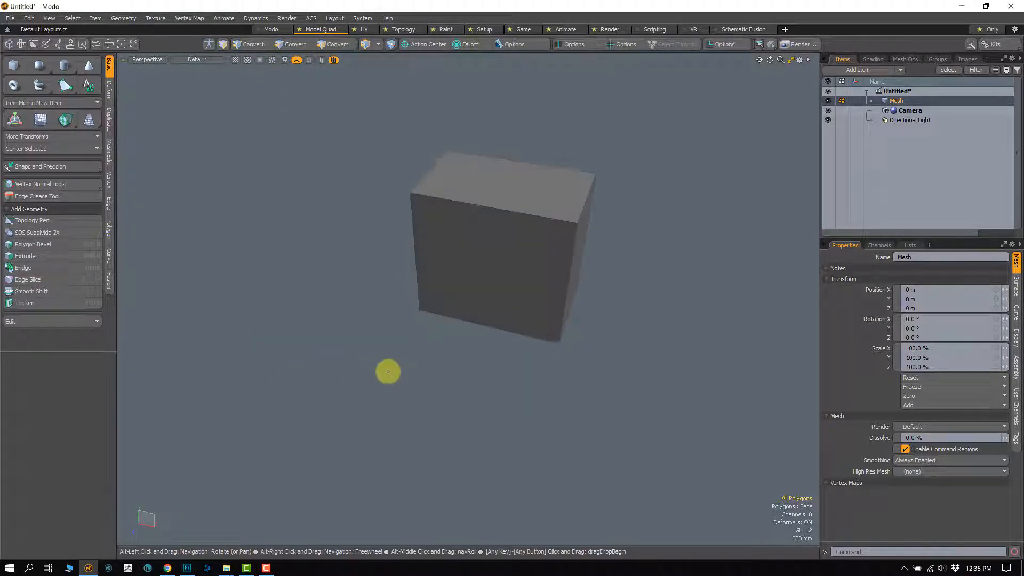
{"action": "double_click", "coordinate": [477, 302]}
{"action": "left_click_drag", "start_coordinate": [470, 372], "coordinate": [369, 330], "text": "alt"}
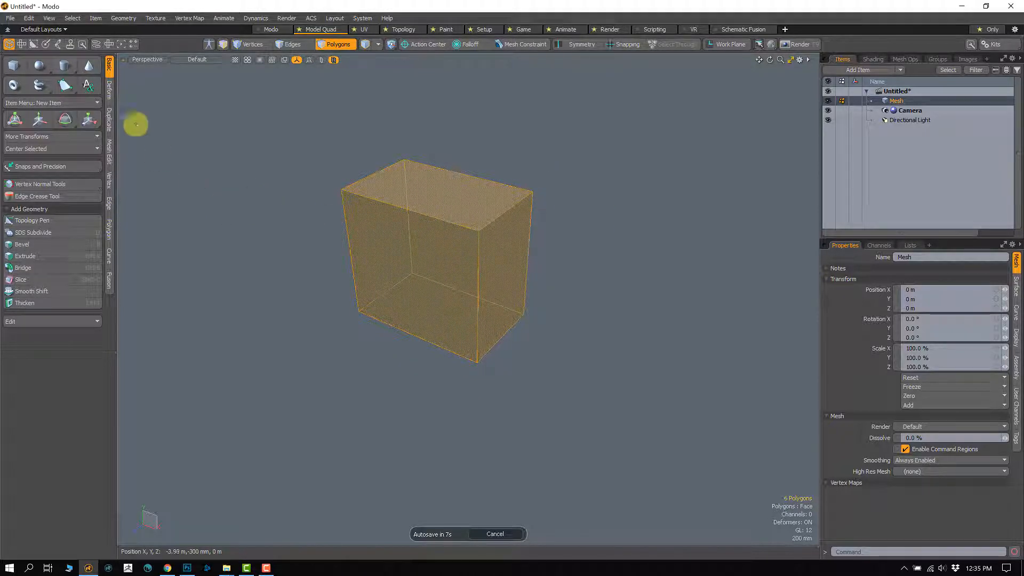
{"action": "left_click", "coordinate": [38, 121]}
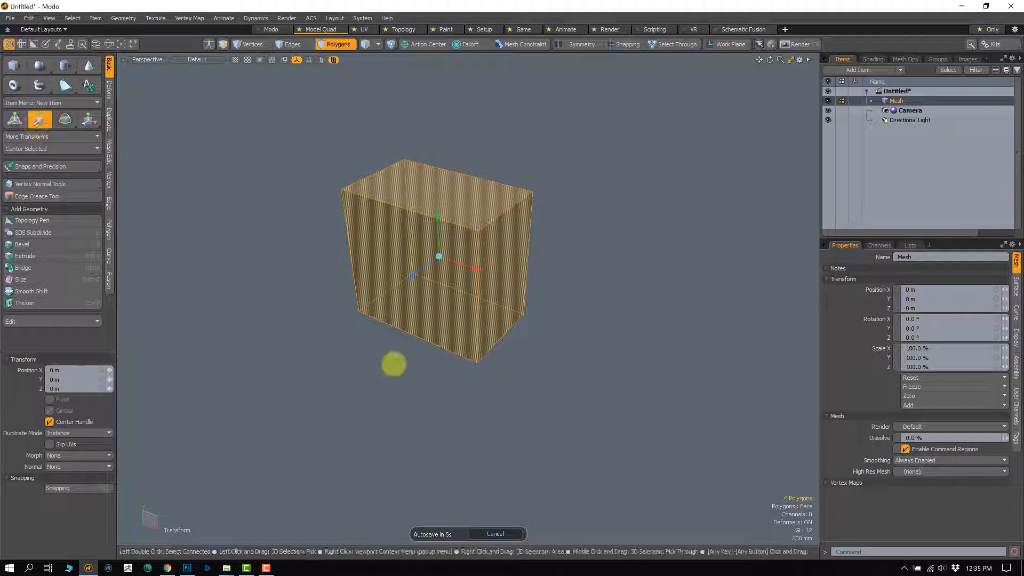
{"action": "left_click_drag", "start_coordinate": [394, 362], "coordinate": [472, 340], "text": "alt"}
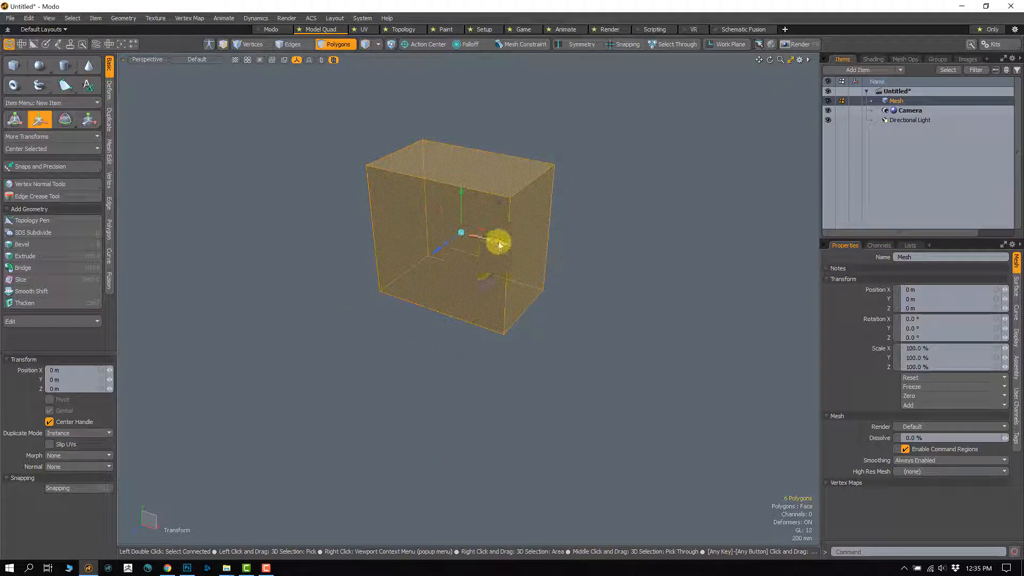
Step: Try moving the whole box along the X axis, first by about 1.75 m, and undo each move
{"action": "left_click_drag", "start_coordinate": [504, 241], "coordinate": [659, 260]}
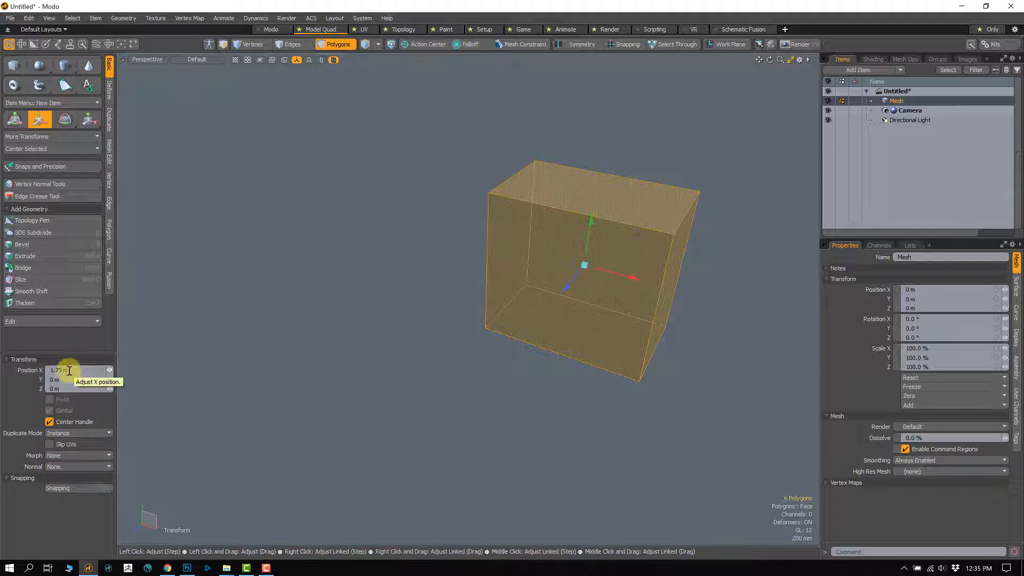
{"action": "key", "text": "ctrl+z"}
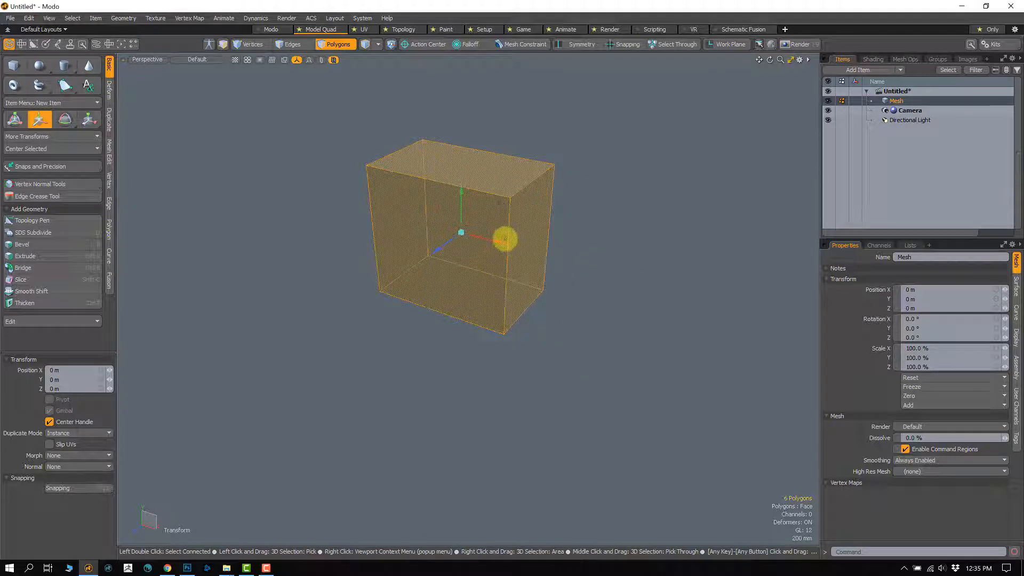
{"action": "left_click_drag", "start_coordinate": [505, 240], "coordinate": [655, 279]}
{"action": "key", "text": "ctrl+z"}
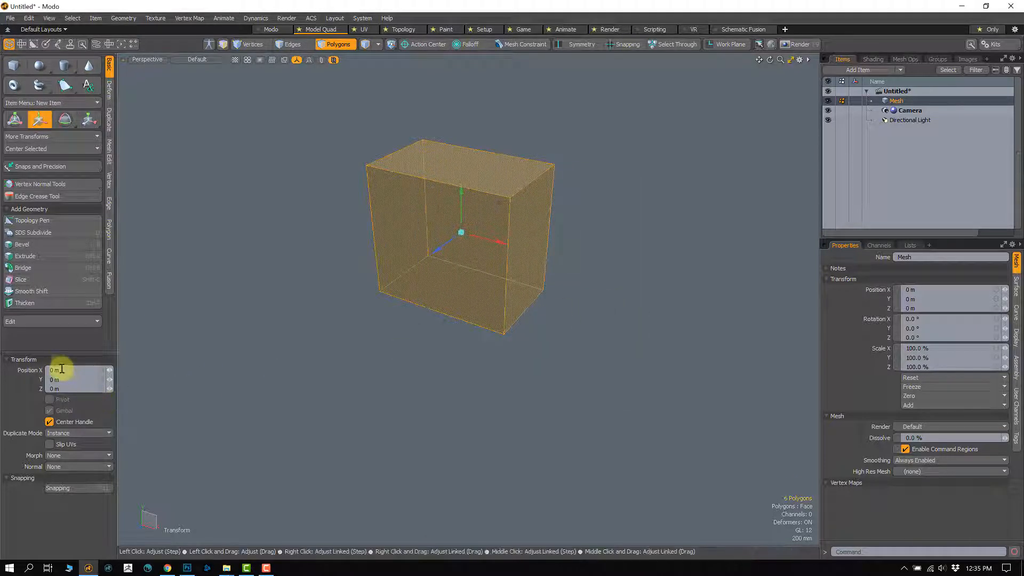
Step: Set the whole box's X position offset to exactly 1 m and undo the change
{"action": "left_click", "coordinate": [78, 371]}
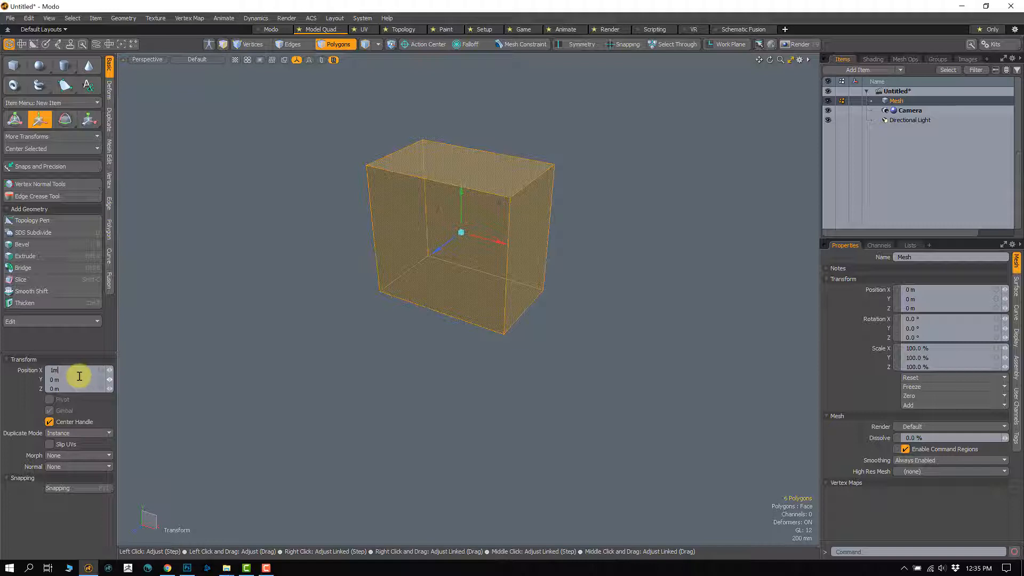
{"action": "type", "text": "1m"}
{"action": "key", "text": "Return"}
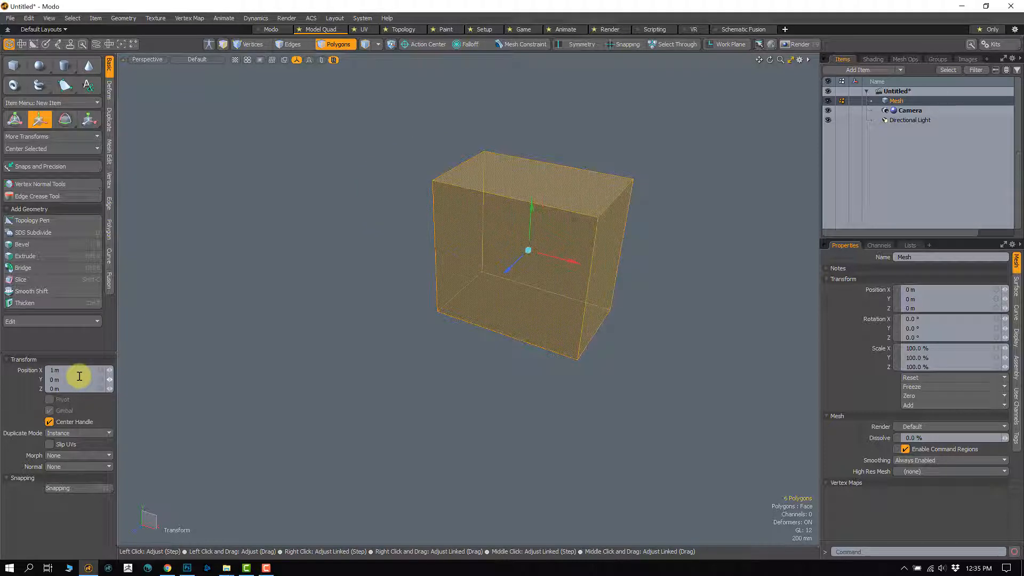
{"action": "key", "text": "ctrl+z"}
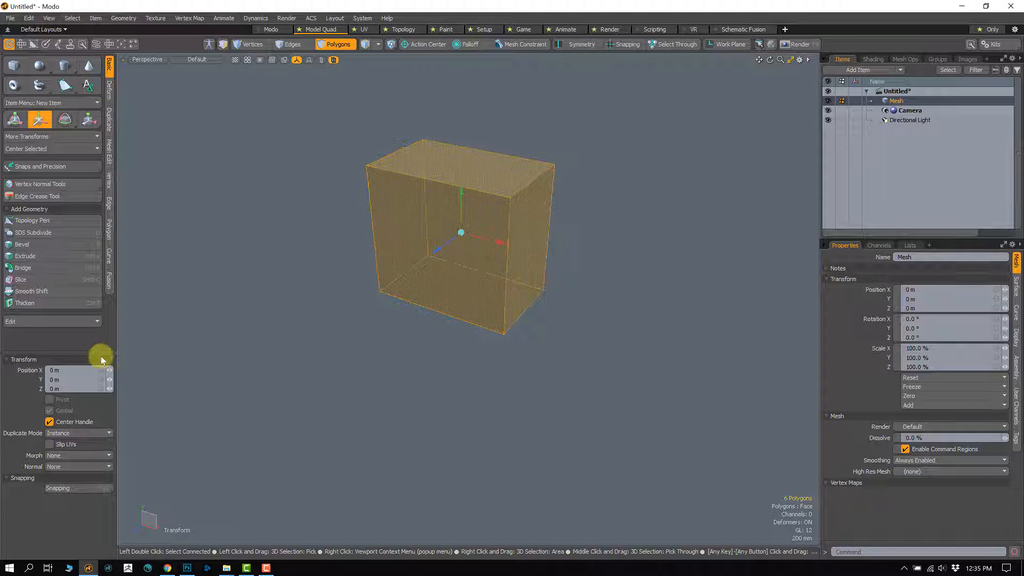
Step: Try X position offsets of 1' and 10 mm on the whole box, undoing each one
{"action": "left_click", "coordinate": [61, 371]}
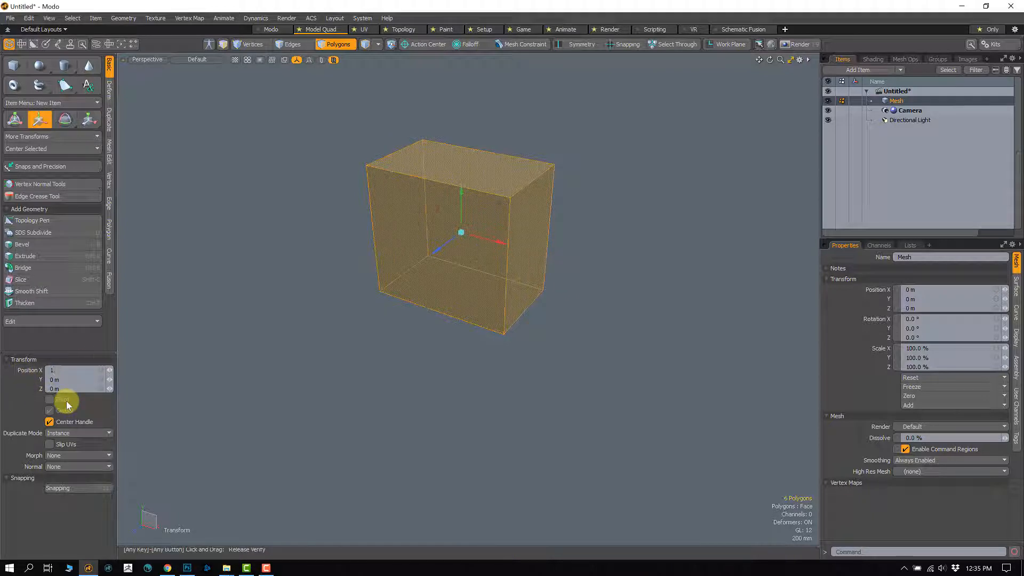
{"action": "type", "text": "1'"}
{"action": "key", "text": "Return"}
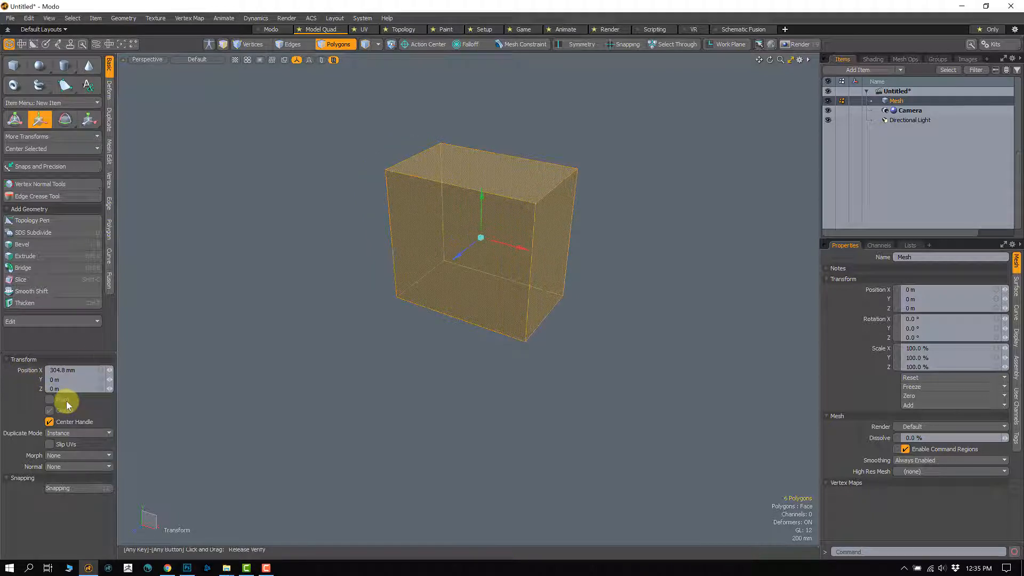
{"action": "key", "text": "ctrl+z"}
{"action": "left_click", "coordinate": [63, 373]}
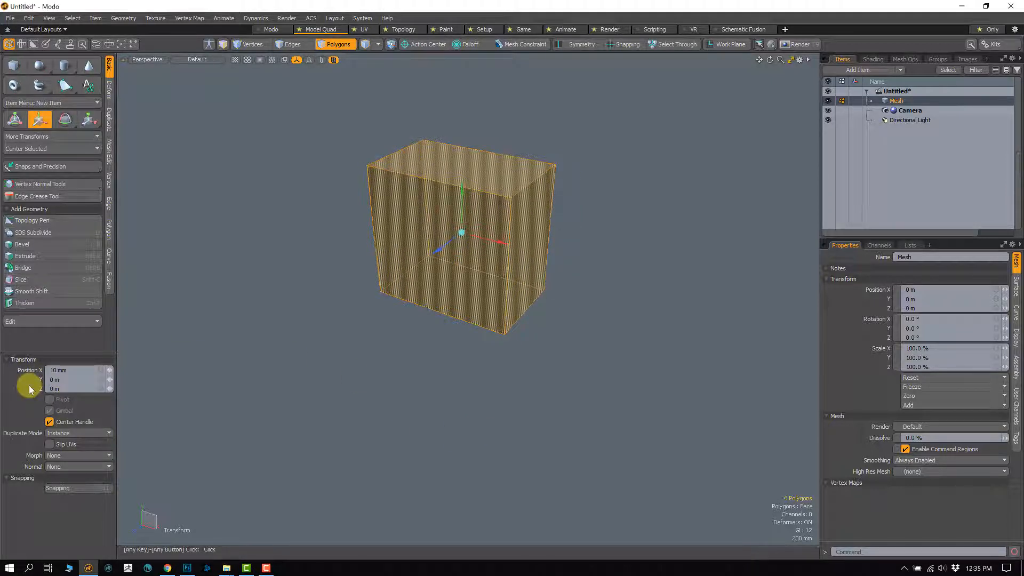
{"action": "key", "text": "ctrl+z"}
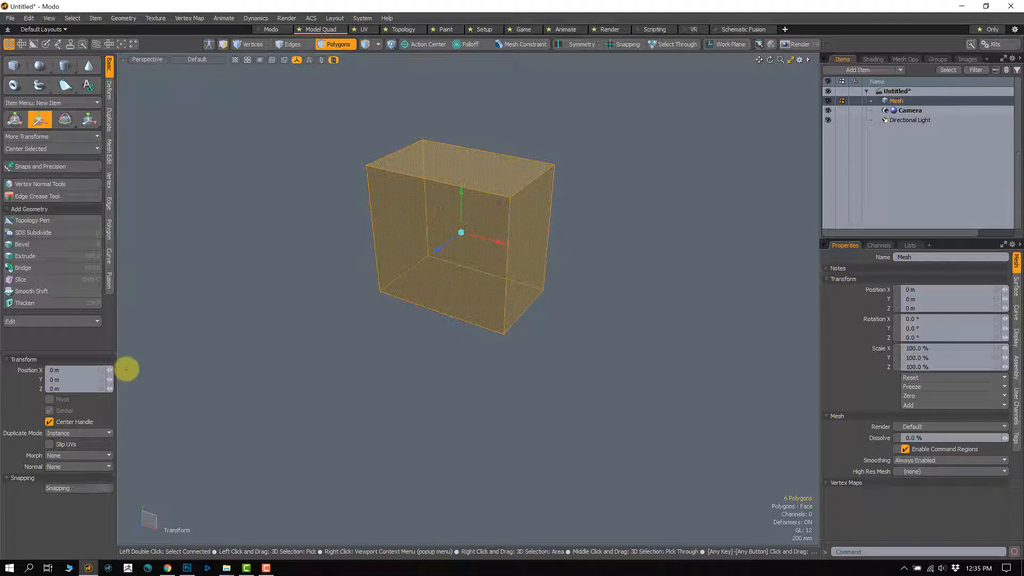
Step: Drop the Move tool, clear the selection and select only the box's top face
{"action": "left_click_drag", "start_coordinate": [461, 300], "coordinate": [471, 339], "text": "alt+shift"}
{"action": "scroll", "coordinate": [453, 339], "scroll_direction": "up", "scroll_amount": 2}
{"action": "key", "text": "space"}
{"action": "left_click", "coordinate": [404, 378]}
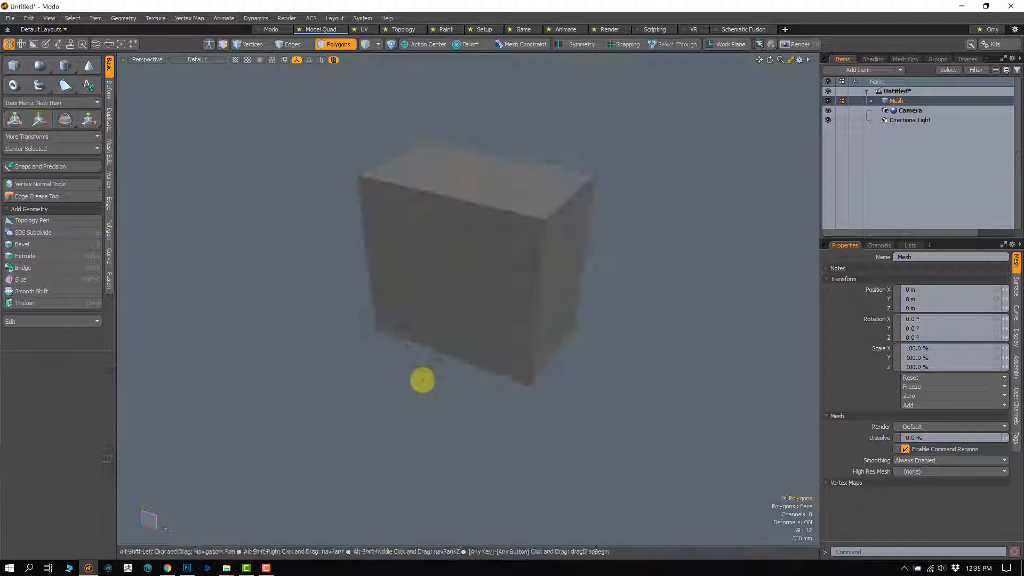
{"action": "left_click_drag", "start_coordinate": [421, 379], "coordinate": [426, 425], "text": "alt+shift"}
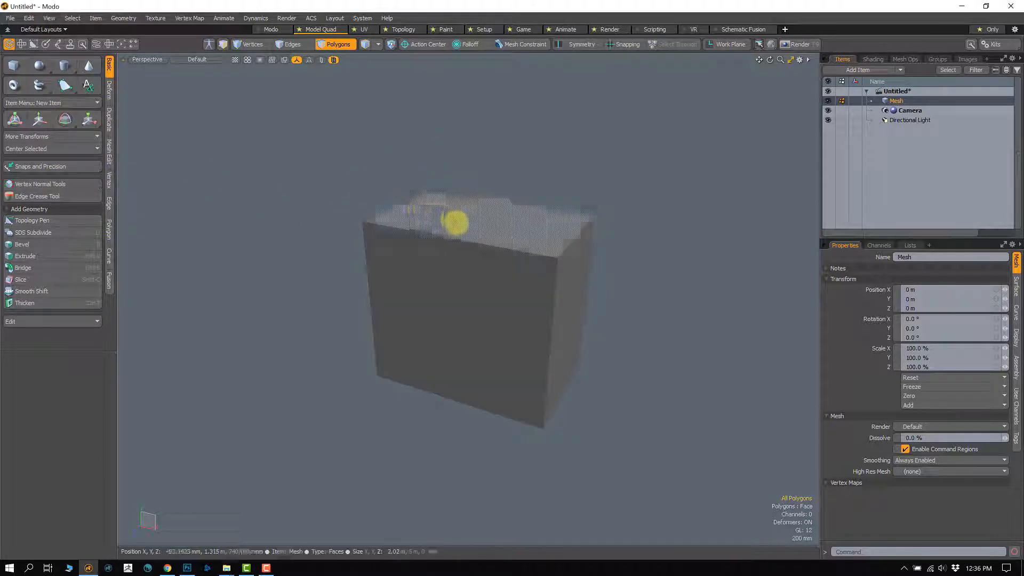
Step: Activate the Rotate tool, try rotating the top face, starting around the Z axis, and undo the rotations
{"action": "left_click", "coordinate": [64, 119]}
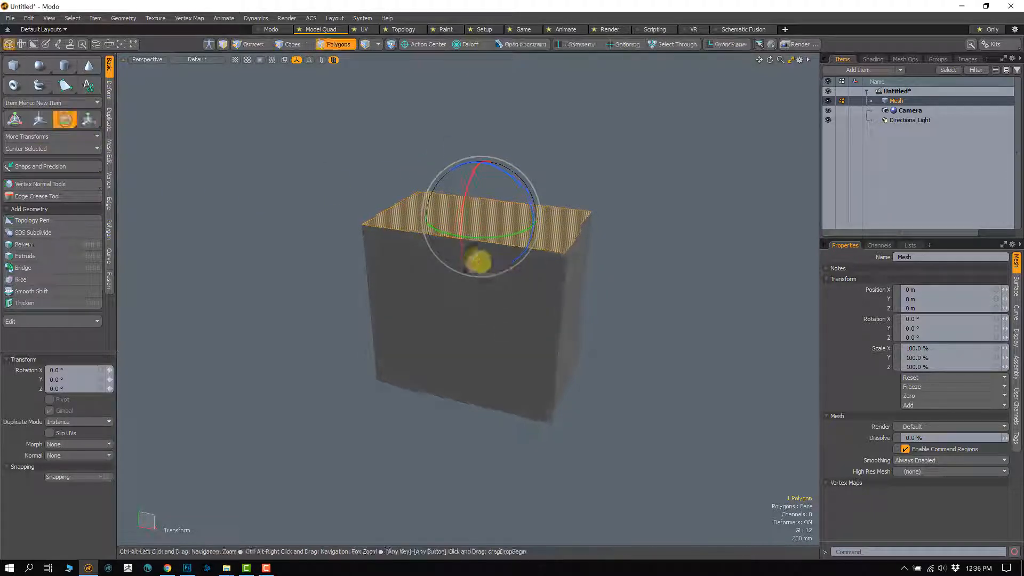
{"action": "scroll", "coordinate": [479, 245], "scroll_direction": "up", "scroll_amount": 2}
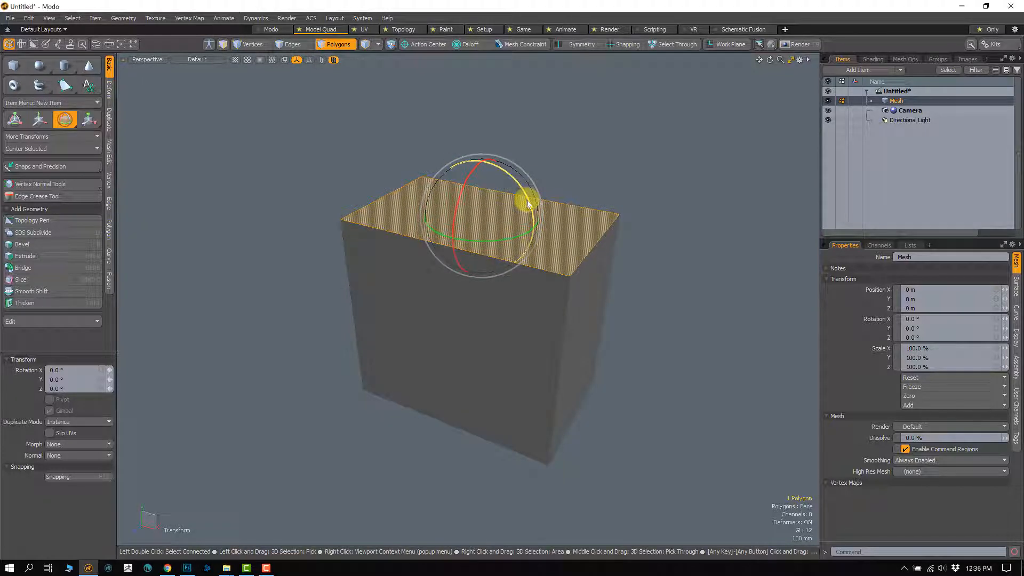
{"action": "left_click_drag", "start_coordinate": [528, 203], "coordinate": [404, 195], "text": "alt"}
{"action": "key", "text": "ctrl+z"}
{"action": "left_click_drag", "start_coordinate": [418, 251], "coordinate": [520, 213], "text": "alt"}
{"action": "key", "text": "ctrl+z"}
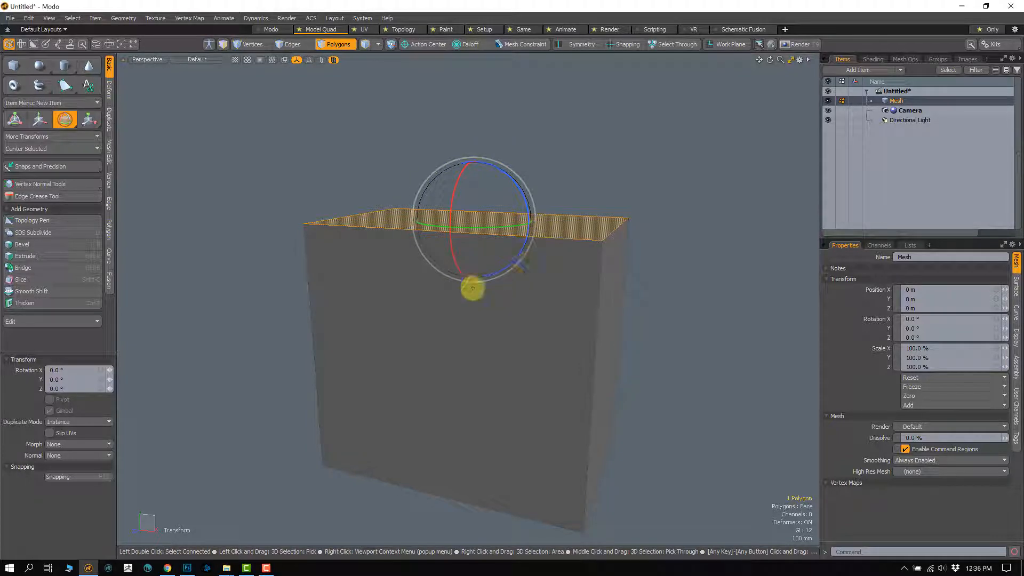
Step: Try rotating the top face with the view-aligned outer ring and undo the rotation
{"action": "mouse_move", "coordinate": [510, 257]}
{"action": "left_mouse_down", "text": "alt"}
{"action": "mouse_move", "coordinate": [457, 304]}
{"action": "mouse_move", "coordinate": [521, 228]}
{"action": "mouse_move", "coordinate": [512, 263]}
{"action": "mouse_move", "coordinate": [490, 255]}
{"action": "left_mouse_up", "text": "alt"}
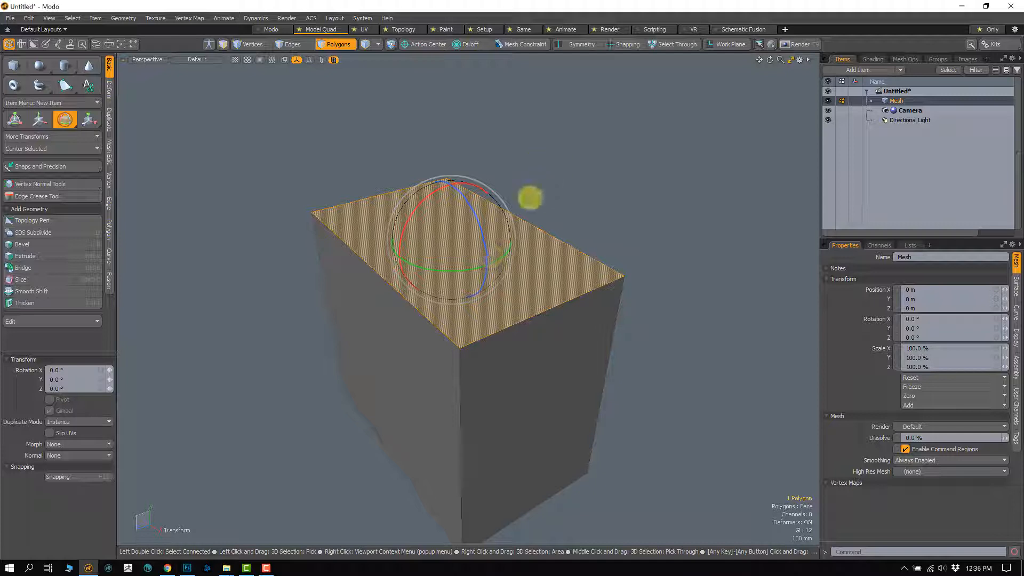
{"action": "left_click_drag", "start_coordinate": [511, 216], "coordinate": [529, 236], "text": "alt"}
{"action": "key", "text": "ctrl+z"}
Step: Try rotating the top face again from other viewing angles and undo those rotations
{"action": "left_click_drag", "start_coordinate": [539, 297], "coordinate": [516, 304], "text": "alt"}
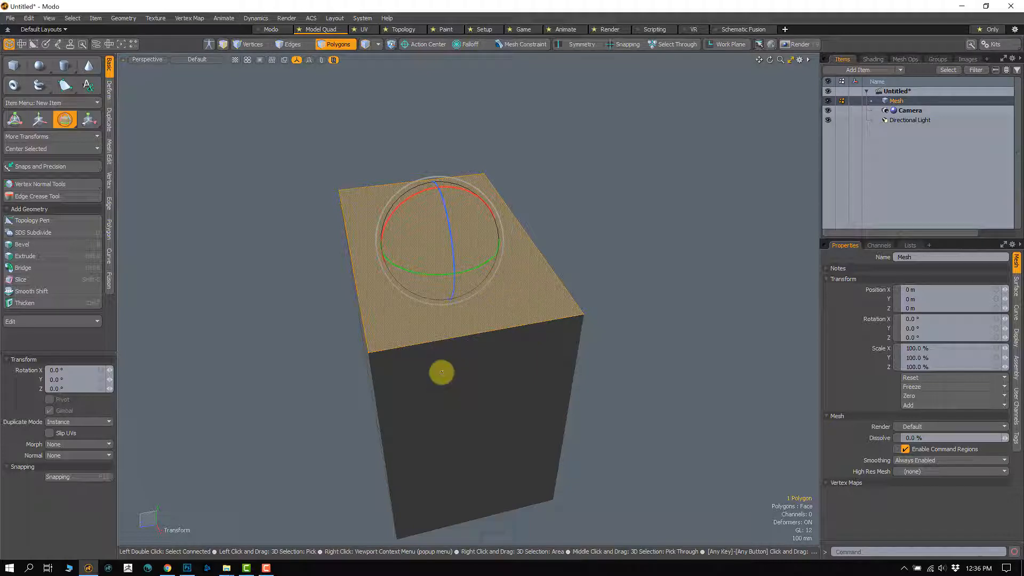
{"action": "left_click_drag", "start_coordinate": [442, 372], "coordinate": [510, 208], "text": "alt"}
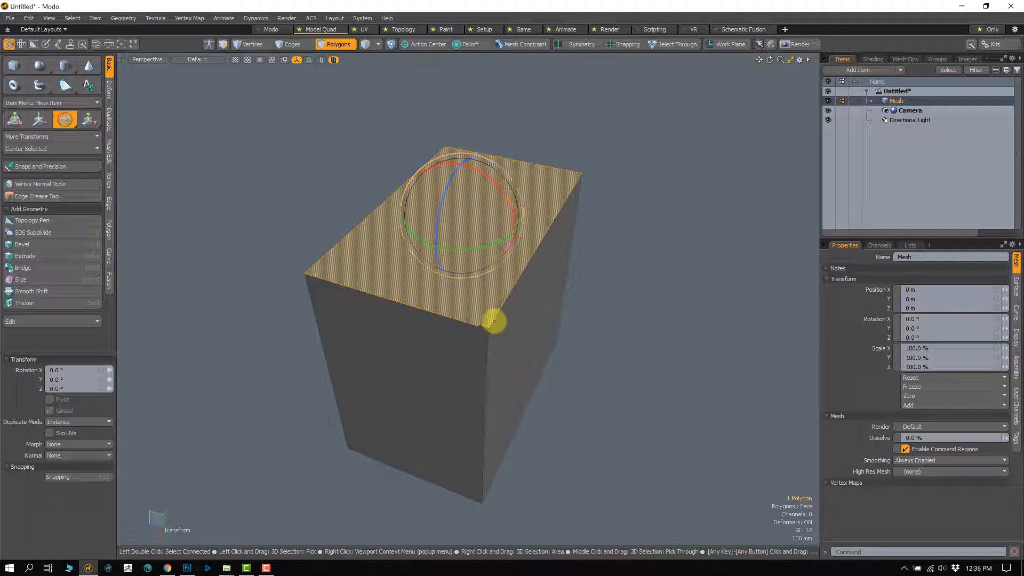
{"action": "left_click_drag", "start_coordinate": [495, 321], "coordinate": [514, 263], "text": "alt"}
{"action": "left_click_drag", "start_coordinate": [448, 258], "coordinate": [434, 226], "text": "alt"}
{"action": "key", "text": "ctrl+z"}
{"action": "key", "text": "ctrl+z"}
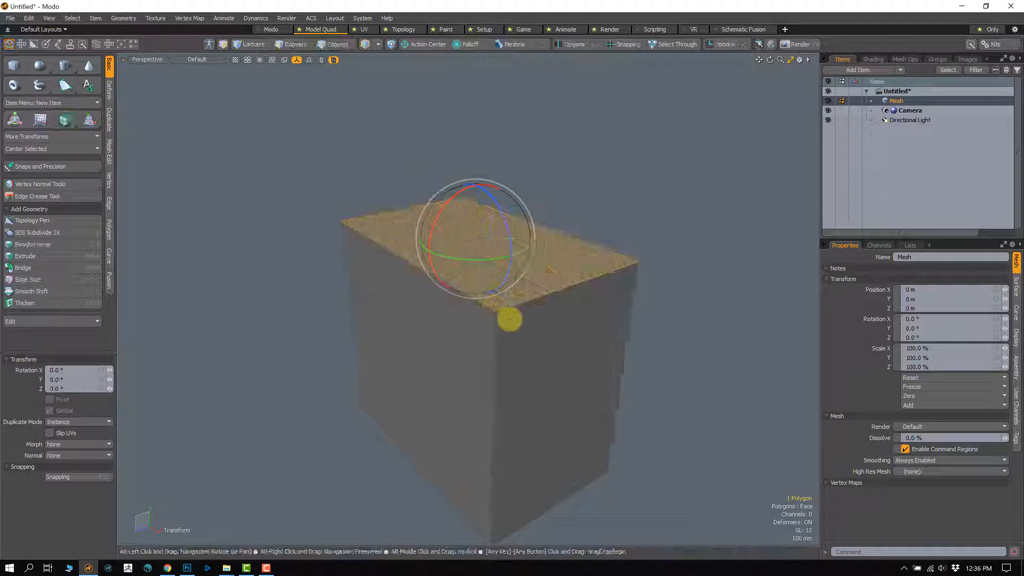
Step: Try one more rotation of the top face, undo it and leave the Rotate tool
{"action": "mouse_move", "coordinate": [510, 320]}
{"action": "left_mouse_down", "text": "alt"}
{"action": "mouse_move", "coordinate": [468, 325]}
{"action": "mouse_move", "coordinate": [506, 328]}
{"action": "left_mouse_up", "text": "alt"}
{"action": "left_click_drag", "start_coordinate": [516, 225], "coordinate": [468, 269]}
{"action": "key", "text": "ctrl+z"}
{"action": "key", "text": "space"}
{"action": "key", "text": "space"}
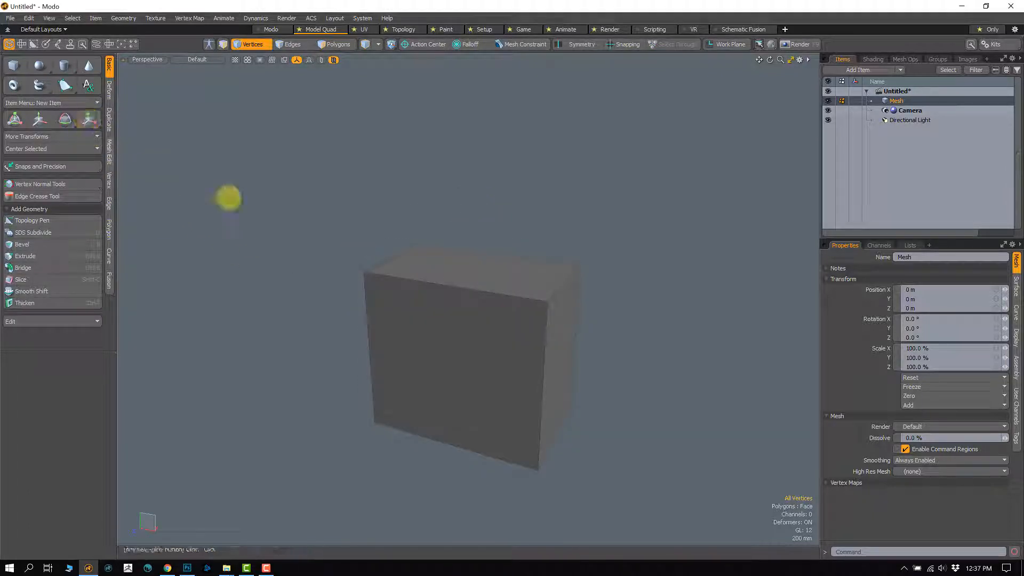
Step: Return to polygon selection mode, select the box's top face and activate the Scale tool
{"action": "key", "text": "3"}
{"action": "left_click", "coordinate": [452, 272]}
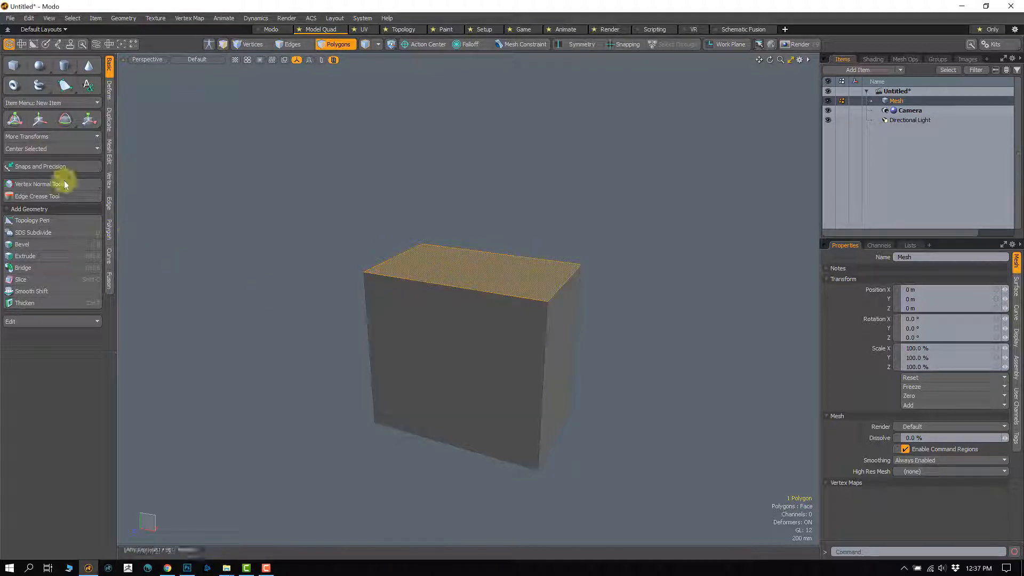
{"action": "left_click", "coordinate": [88, 119]}
{"action": "left_click_drag", "start_coordinate": [544, 325], "coordinate": [513, 297], "text": "alt"}
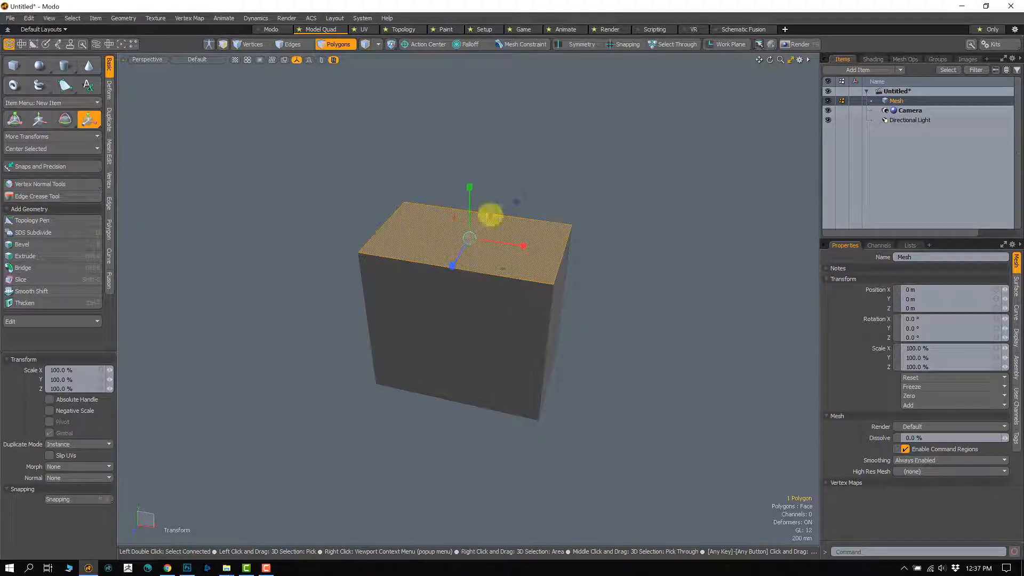
Step: Scale the top face along the Y axis to about 85.5 %
{"action": "left_click_drag", "start_coordinate": [478, 281], "coordinate": [444, 267], "text": "alt"}
{"action": "scroll", "coordinate": [482, 275], "scroll_direction": "up", "scroll_amount": 2}
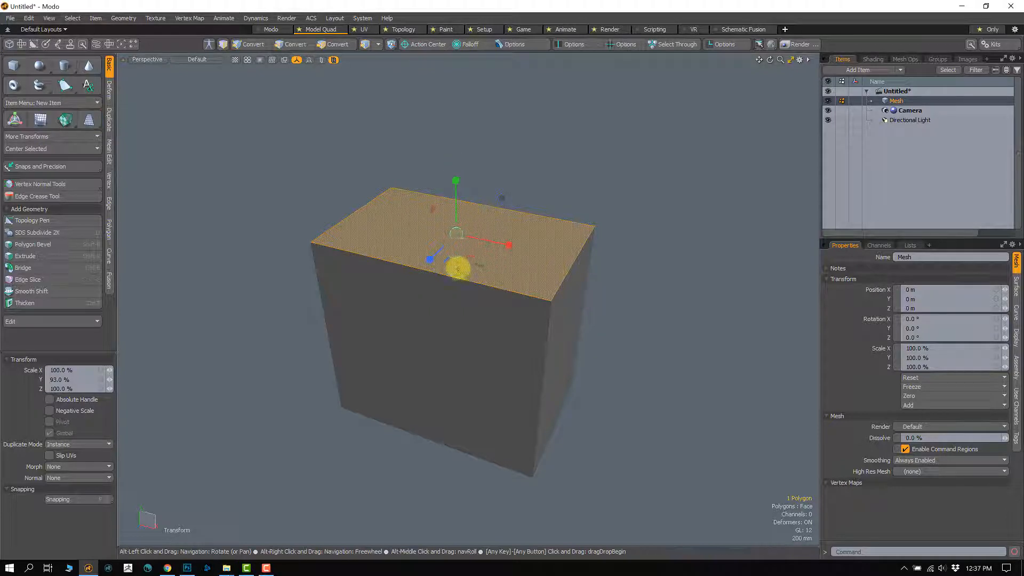
{"action": "left_click_drag", "start_coordinate": [457, 267], "coordinate": [451, 183], "text": "alt"}
{"action": "left_click_drag", "start_coordinate": [469, 240], "coordinate": [451, 208], "text": "alt"}
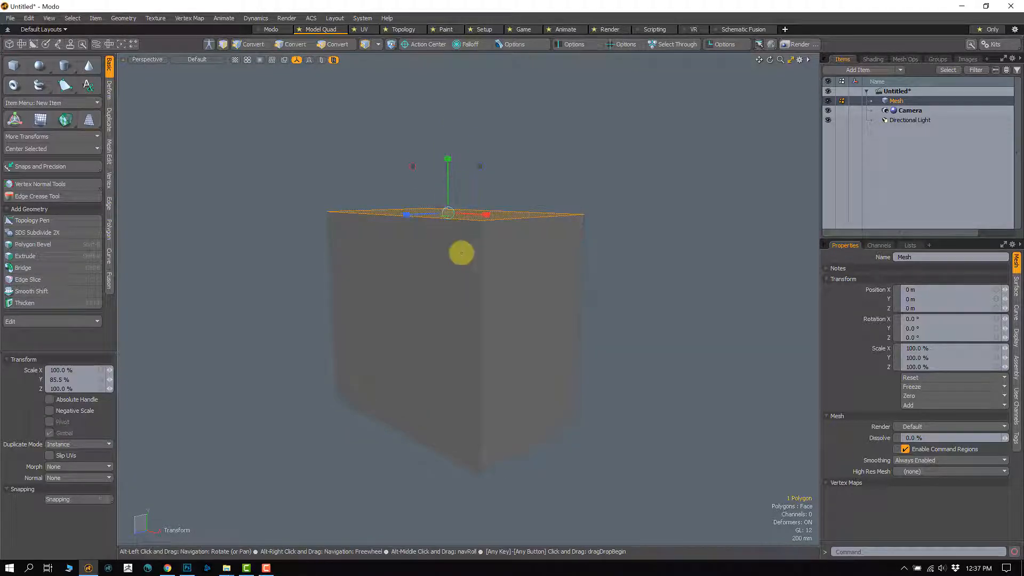
Step: Activate the Rotate tool and rotate the box's top face around the Z axis so it slopes sideways
{"action": "mouse_move", "coordinate": [461, 251]}
{"action": "left_mouse_down", "text": "alt"}
{"action": "mouse_move", "coordinate": [539, 270]}
{"action": "mouse_move", "coordinate": [498, 229]}
{"action": "mouse_move", "coordinate": [553, 219]}
{"action": "mouse_move", "coordinate": [436, 224]}
{"action": "mouse_move", "coordinate": [615, 215]}
{"action": "mouse_move", "coordinate": [463, 220]}
{"action": "mouse_move", "coordinate": [511, 222]}
{"action": "mouse_move", "coordinate": [402, 267]}
{"action": "mouse_move", "coordinate": [457, 276]}
{"action": "mouse_move", "coordinate": [458, 287]}
{"action": "mouse_move", "coordinate": [461, 240]}
{"action": "mouse_move", "coordinate": [485, 293]}
{"action": "mouse_move", "coordinate": [450, 238]}
{"action": "mouse_move", "coordinate": [457, 297]}
{"action": "mouse_move", "coordinate": [448, 297]}
{"action": "mouse_move", "coordinate": [452, 233]}
{"action": "left_mouse_up", "text": "alt"}
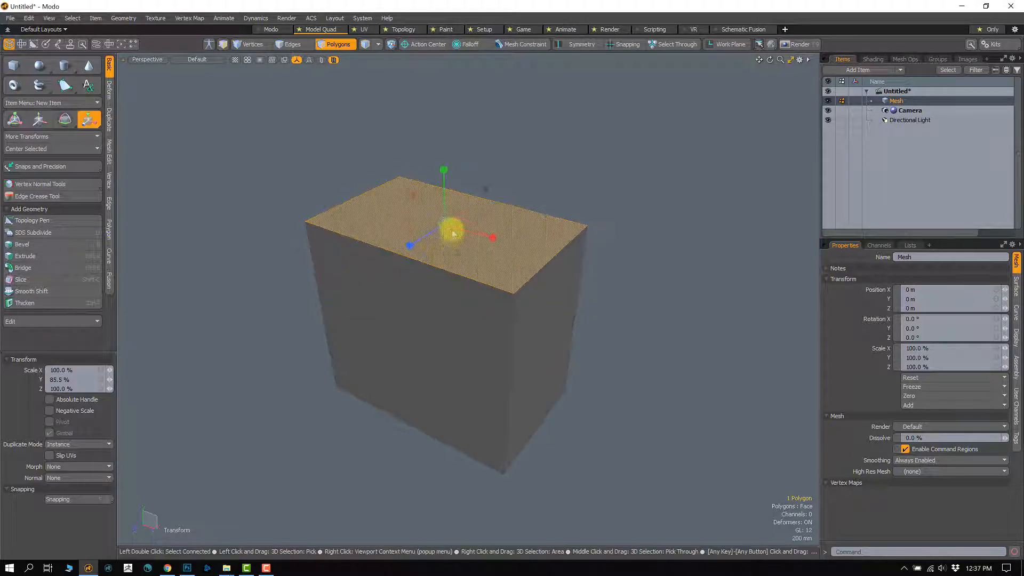
{"action": "left_click_drag", "start_coordinate": [434, 269], "coordinate": [441, 219]}
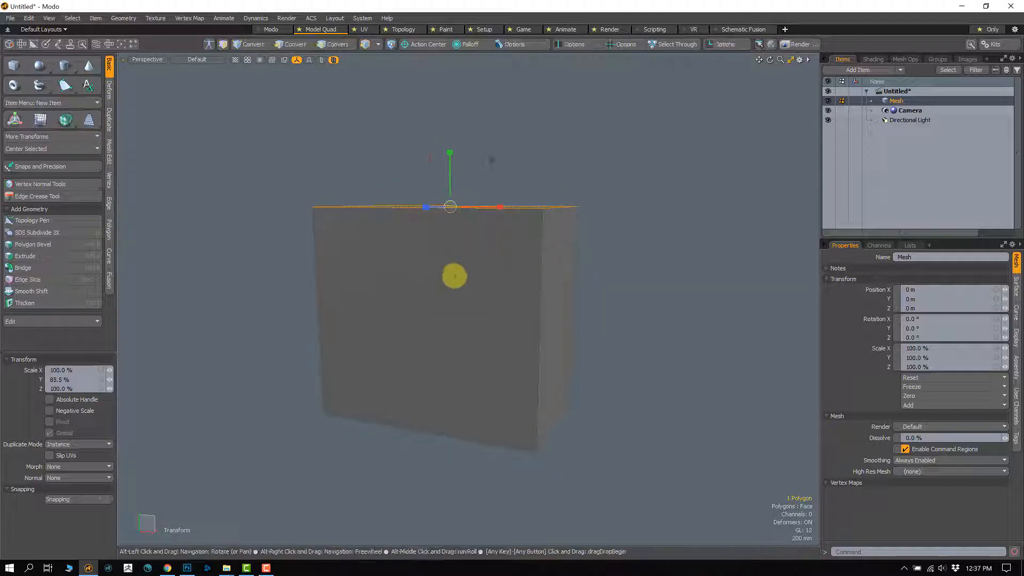
{"action": "left_click_drag", "start_coordinate": [453, 276], "coordinate": [441, 289], "text": "alt"}
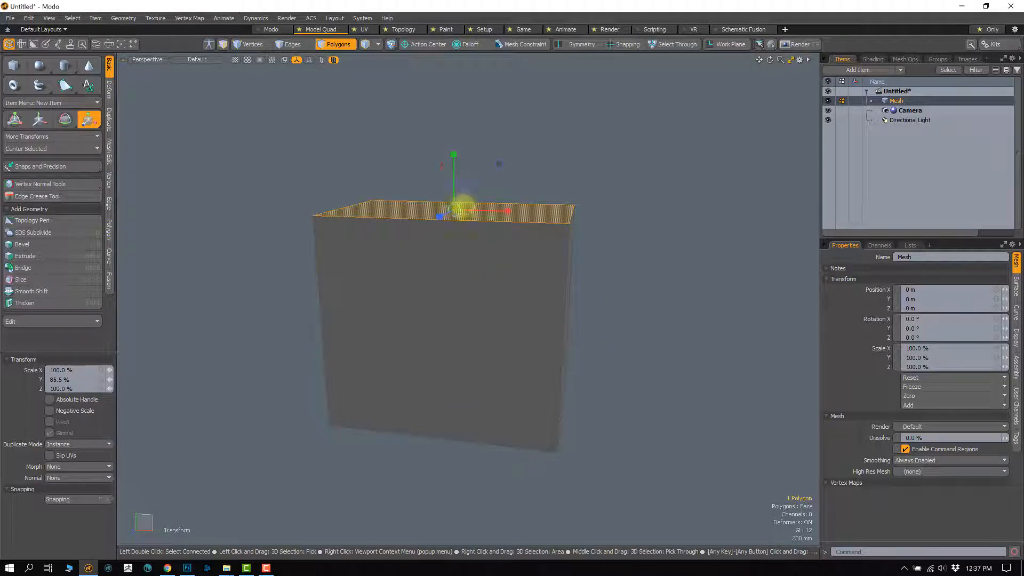
{"action": "key", "text": "e"}
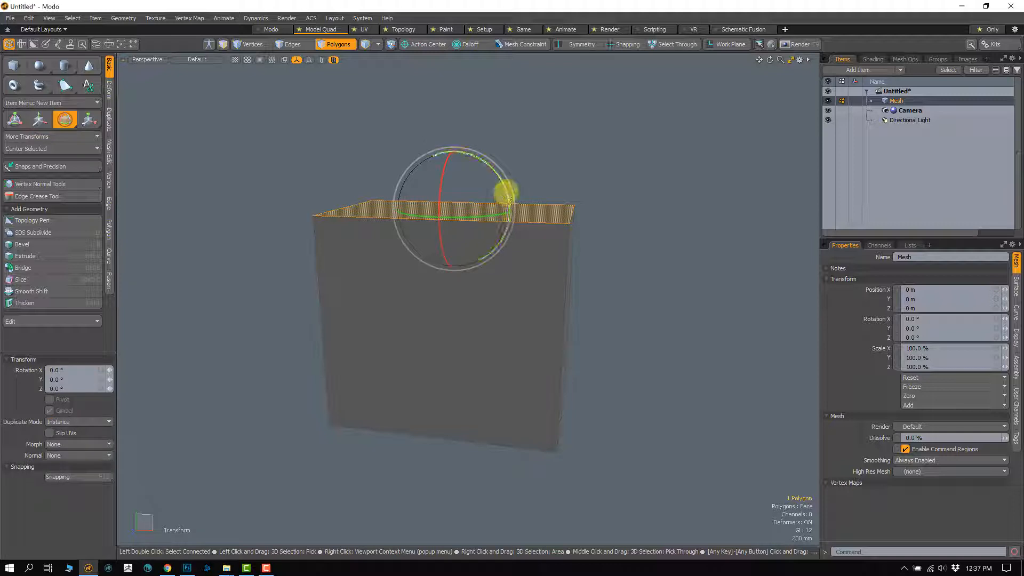
{"action": "left_click_drag", "start_coordinate": [505, 192], "coordinate": [498, 175]}
{"action": "left_click_drag", "start_coordinate": [469, 245], "coordinate": [473, 266], "text": "alt"}
Step: Try scaling the sloped top face uniformly with the Scale tool, including to about 134.5 %, and undo the scaling
{"action": "key", "text": "r"}
{"action": "left_click_drag", "start_coordinate": [421, 235], "coordinate": [482, 128], "text": "alt"}
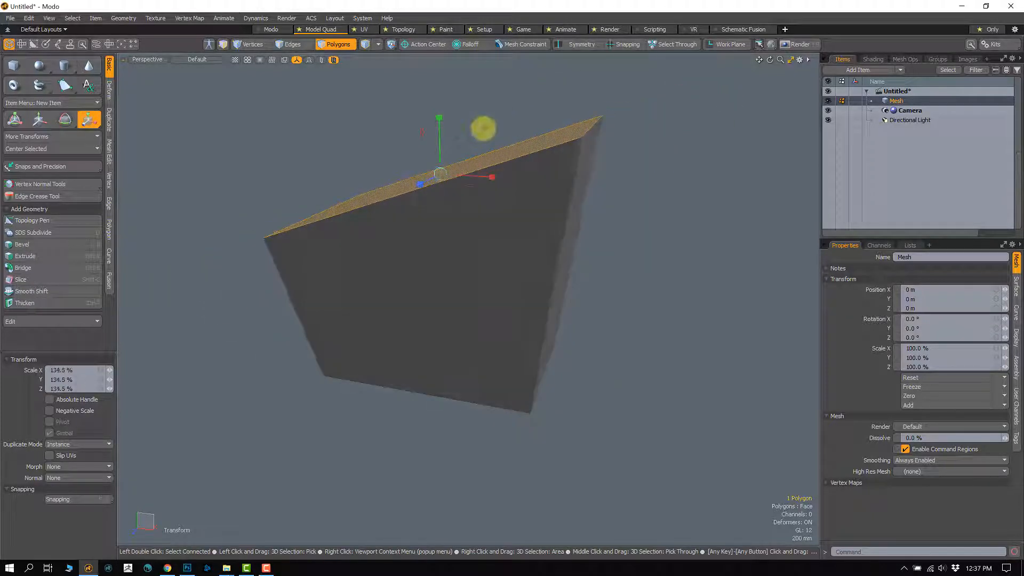
{"action": "left_click_drag", "start_coordinate": [463, 188], "coordinate": [446, 242], "text": "alt"}
{"action": "key", "text": "ctrl+z"}
{"action": "left_click_drag", "start_coordinate": [433, 201], "coordinate": [460, 299]}
{"action": "key", "text": "ctrl+z"}
Step: Try scaling the top face in the X and Z directions to about 133 % and 139 %, and undo those changes
{"action": "scroll", "coordinate": [460, 288], "scroll_direction": "down", "scroll_amount": 2}
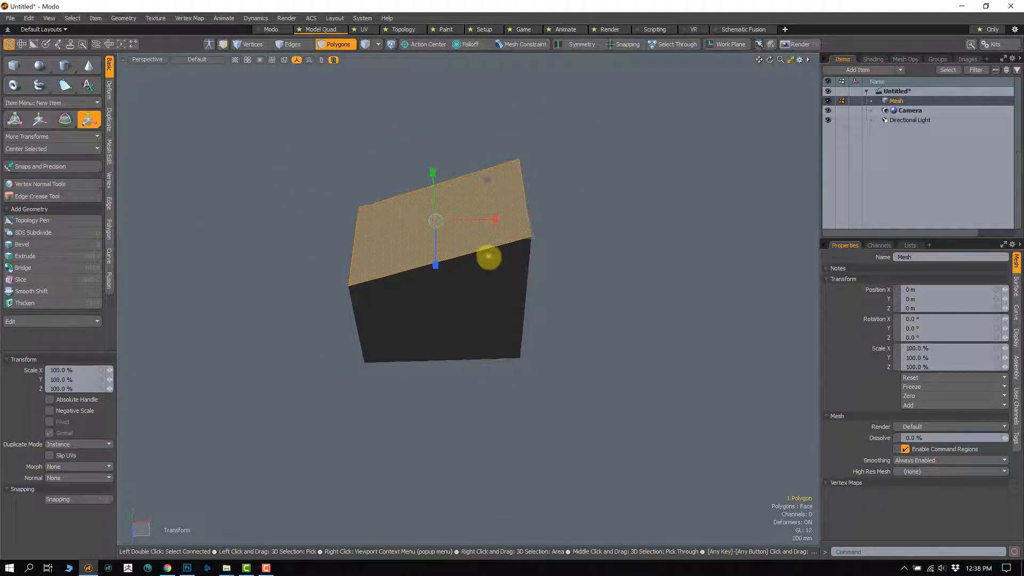
{"action": "mouse_move", "coordinate": [489, 257]}
{"action": "left_mouse_down"}
{"action": "mouse_move", "coordinate": [564, 347]}
{"action": "mouse_move", "coordinate": [489, 256]}
{"action": "left_mouse_up"}
{"action": "left_click_drag", "start_coordinate": [585, 378], "coordinate": [482, 215]}
{"action": "key", "text": "ctrl+z"}
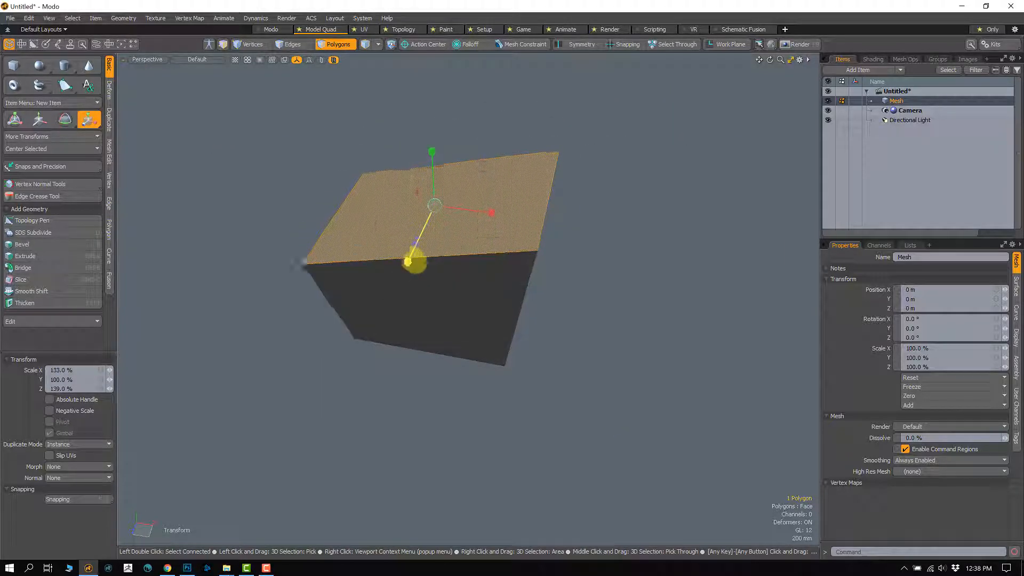
{"action": "key", "text": "ctrl"}
{"action": "mouse_move", "coordinate": [452, 192]}
{"action": "left_mouse_down", "text": "alt"}
{"action": "mouse_move", "coordinate": [429, 139]}
{"action": "mouse_move", "coordinate": [443, 123]}
{"action": "mouse_move", "coordinate": [434, 218]}
{"action": "mouse_move", "coordinate": [427, 71]}
{"action": "mouse_move", "coordinate": [432, 212]}
{"action": "mouse_move", "coordinate": [450, 178]}
{"action": "left_mouse_up", "text": "alt"}
{"action": "key", "text": "ctrl+z"}
{"action": "left_click_drag", "start_coordinate": [462, 249], "coordinate": [446, 276], "text": "alt"}
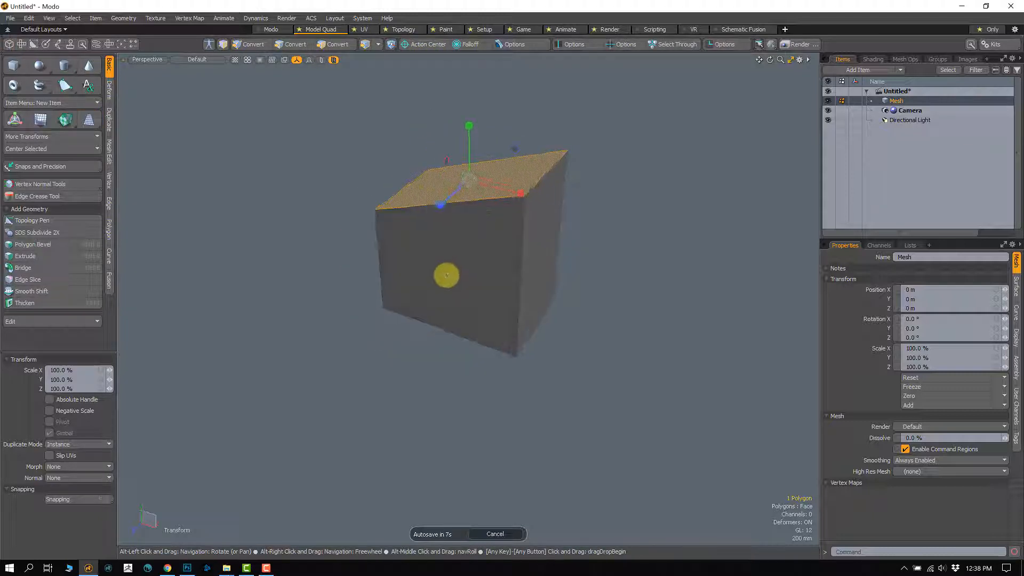
Step: Select all connected polygons of the box, scale the whole box down uniformly, and clear the selection and tool
{"action": "key", "text": "space"}
{"action": "double_click", "coordinate": [448, 258]}
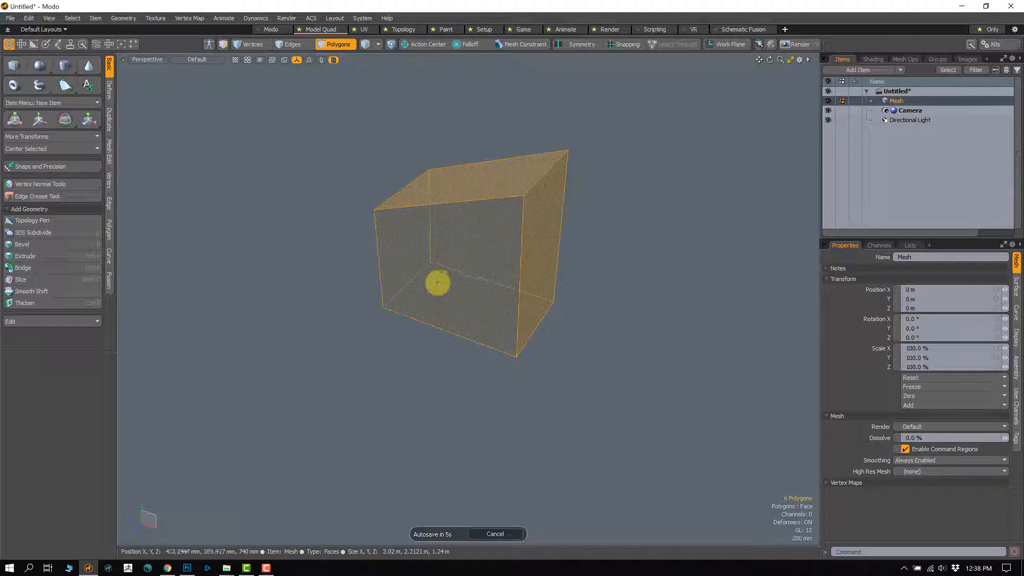
{"action": "key", "text": "r"}
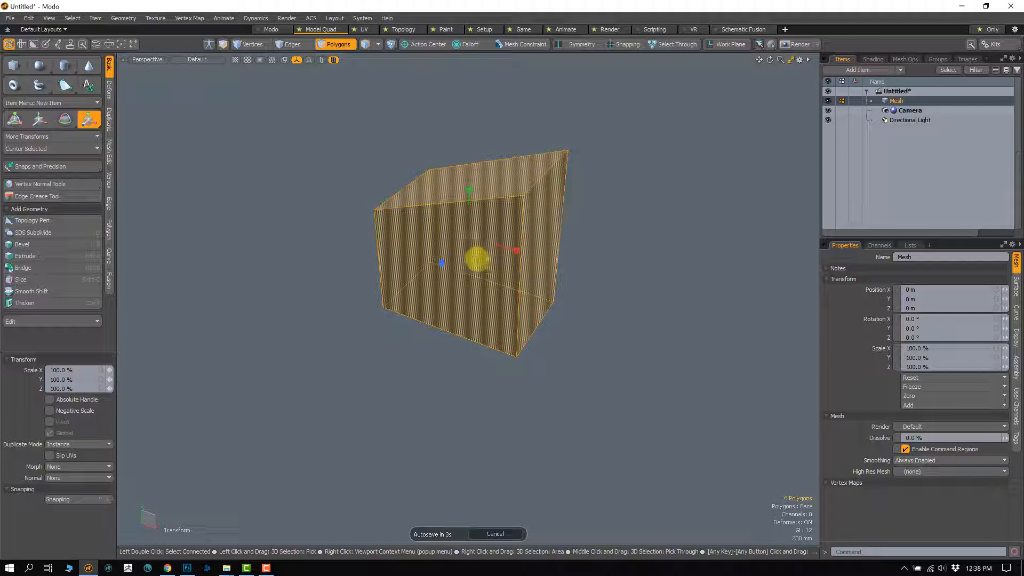
{"action": "left_click_drag", "start_coordinate": [470, 240], "coordinate": [448, 319]}
{"action": "key", "text": "a"}
{"action": "scroll", "coordinate": [447, 319], "scroll_direction": "down", "scroll_amount": 3}
{"action": "key", "text": "Escape"}
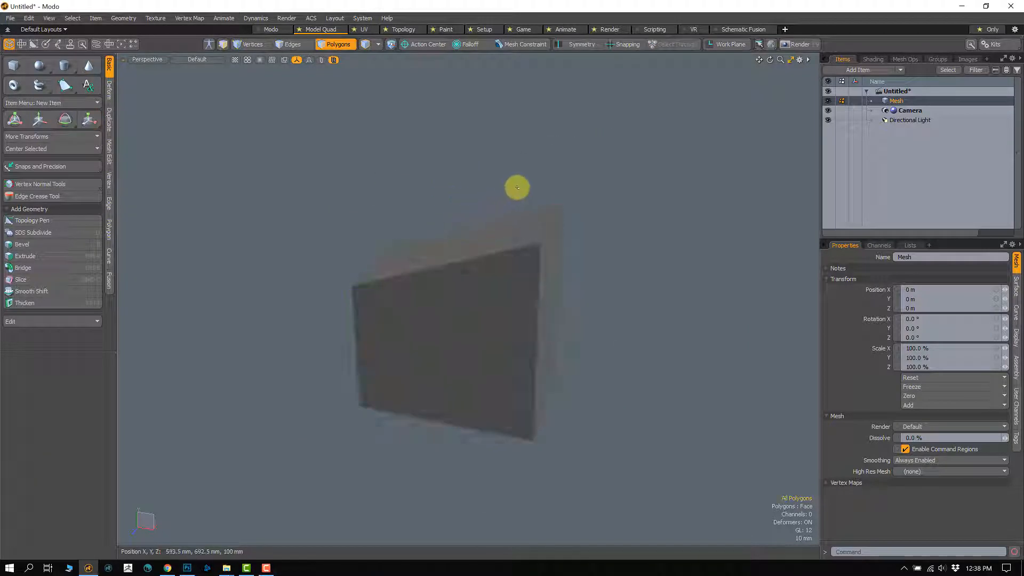
Step: Select only the box's sloped top face and activate the Scale tool
{"action": "left_click_drag", "start_coordinate": [553, 406], "coordinate": [439, 245], "text": "alt"}
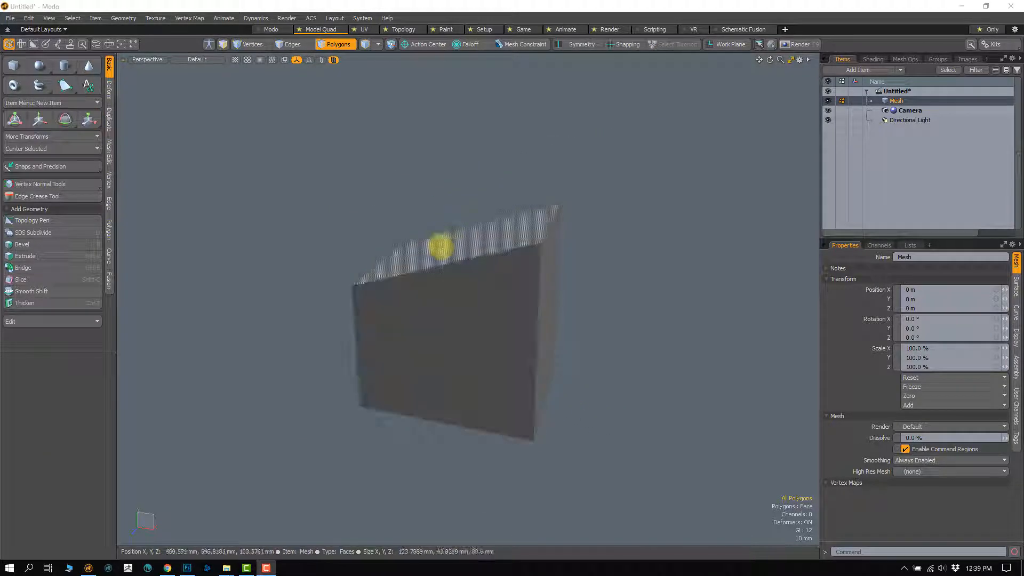
{"action": "left_click", "coordinate": [438, 245]}
{"action": "left_click_drag", "start_coordinate": [495, 382], "coordinate": [448, 418], "text": "alt"}
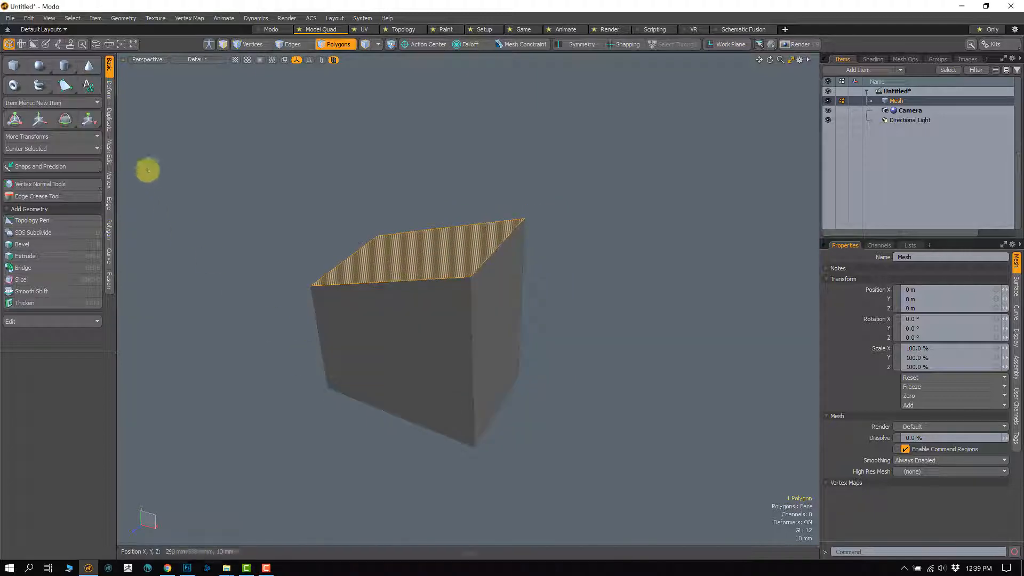
{"action": "left_click", "coordinate": [89, 119]}
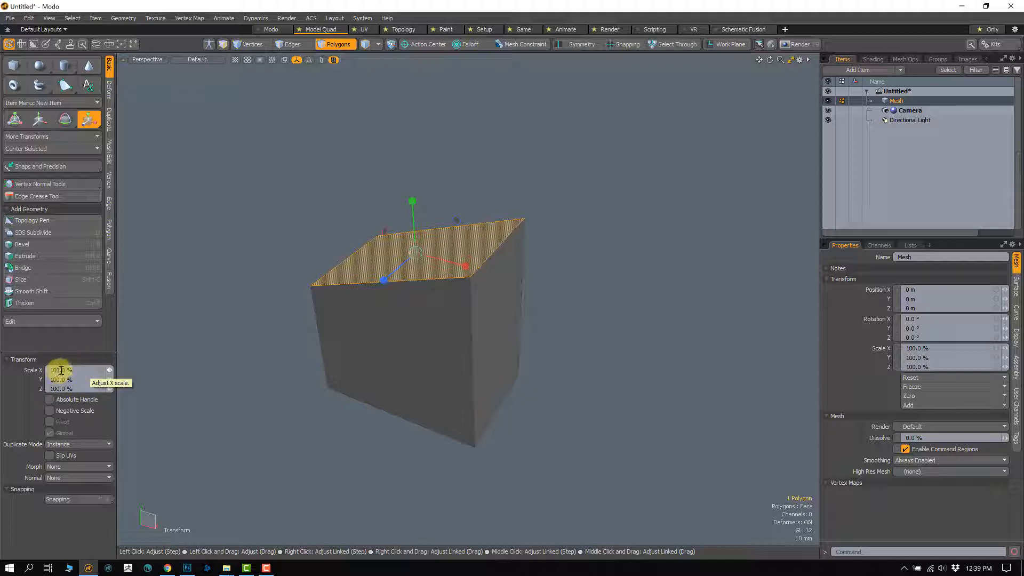
Step: Set the top face's X scale to 200 % numerically and undo it
{"action": "left_click_drag", "start_coordinate": [63, 370], "coordinate": [31, 377]}
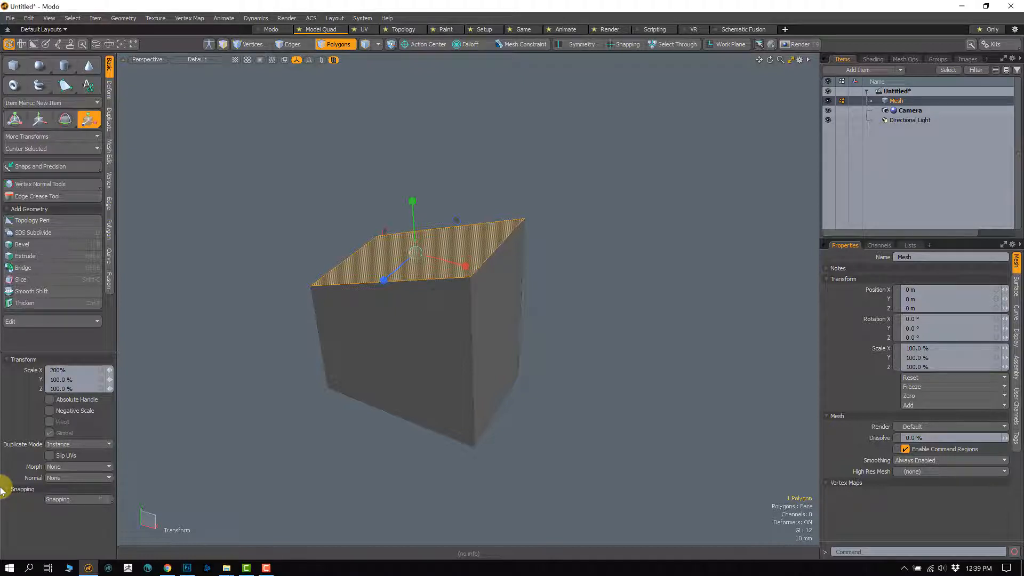
{"action": "key", "text": "Return"}
{"action": "key", "text": "ctrl+z"}
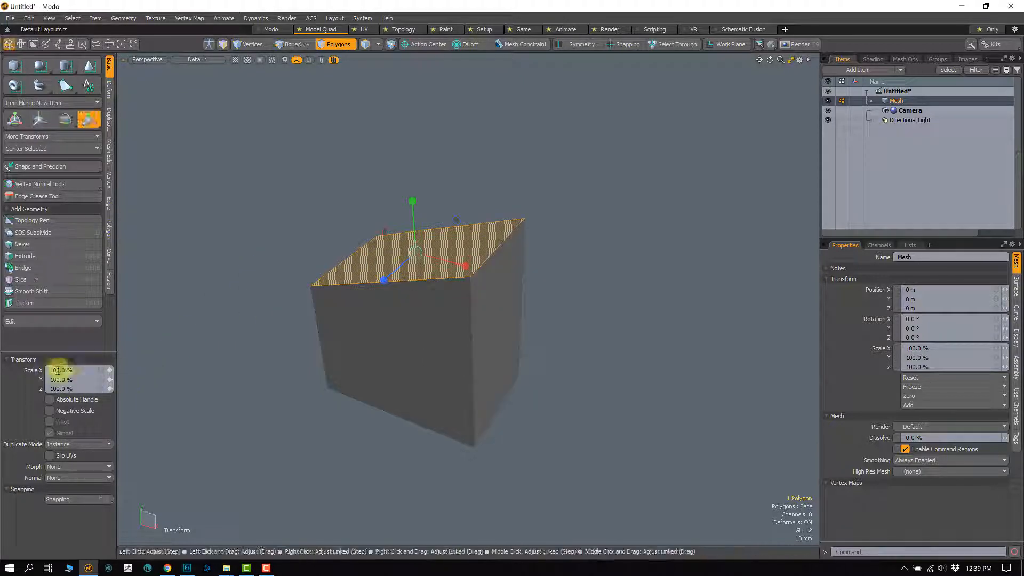
Step: Activate the Rotate tool, set the top face's X rotation to 90° numerically, and undo the rotation
{"action": "left_click", "coordinate": [63, 120]}
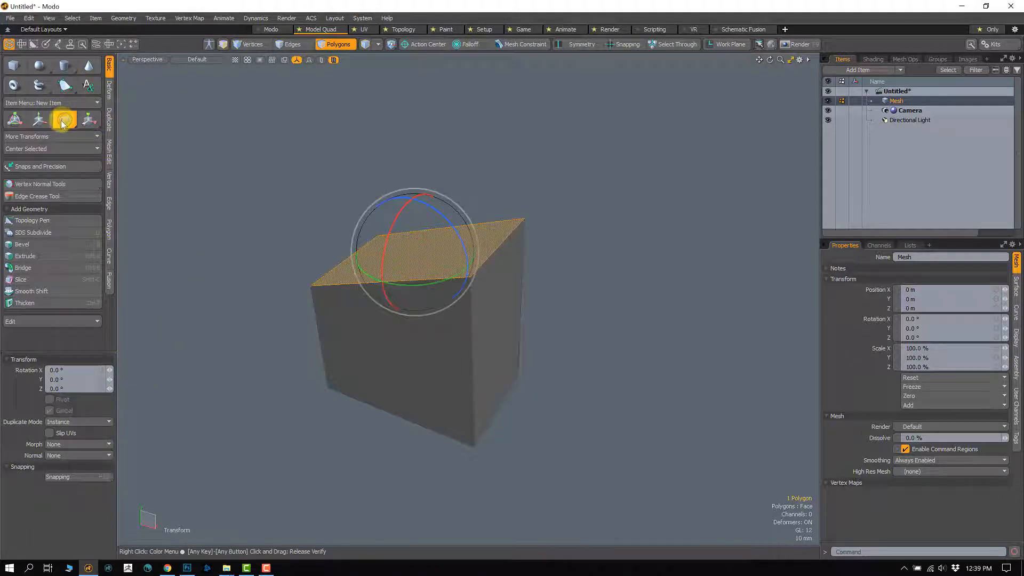
{"action": "left_click", "coordinate": [64, 123]}
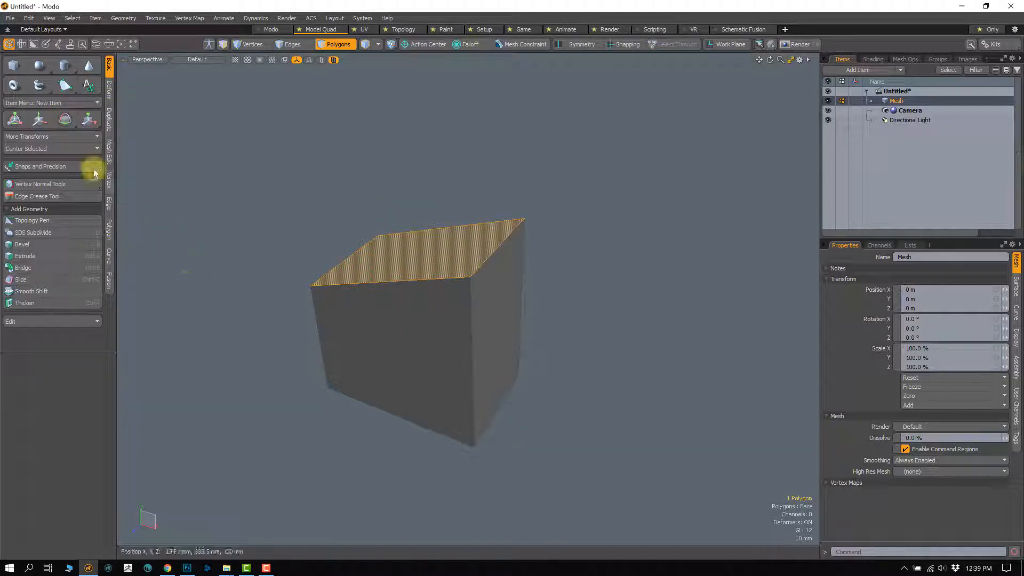
{"action": "left_click", "coordinate": [64, 123]}
{"action": "left_click_drag", "start_coordinate": [240, 355], "coordinate": [285, 343], "text": "alt"}
{"action": "left_click", "coordinate": [57, 370]}
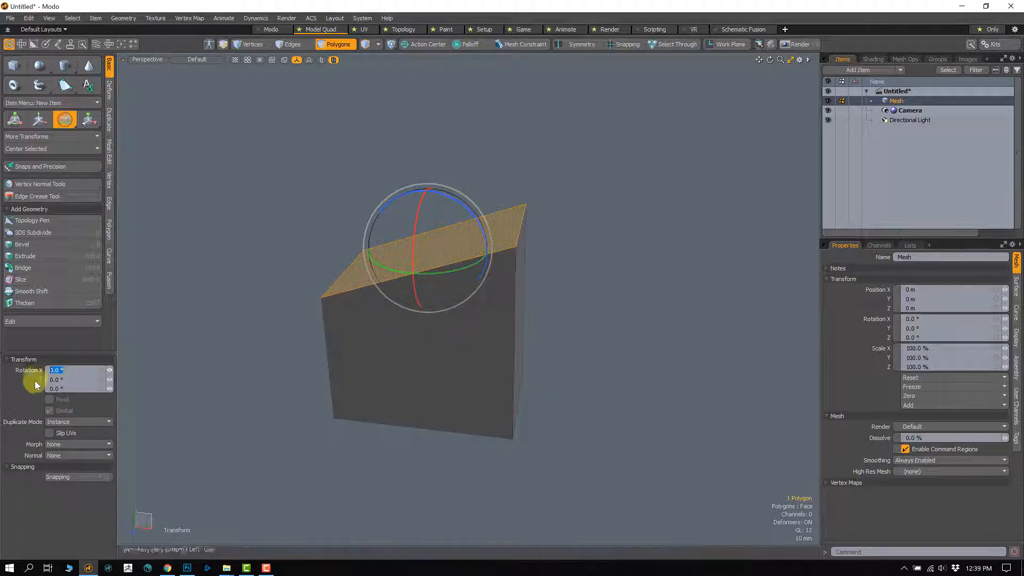
{"action": "type", "text": "90"}
{"action": "key", "text": "Return"}
{"action": "left_click_drag", "start_coordinate": [567, 288], "coordinate": [459, 261], "text": "alt"}
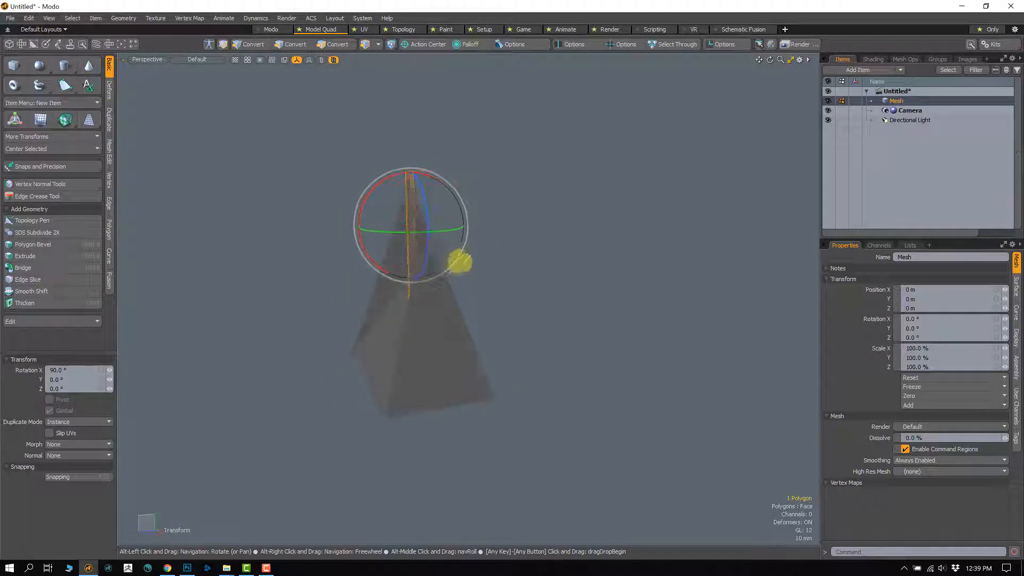
{"action": "left_click_drag", "start_coordinate": [391, 279], "coordinate": [452, 290], "text": "alt"}
{"action": "key", "text": "ctrl+z"}
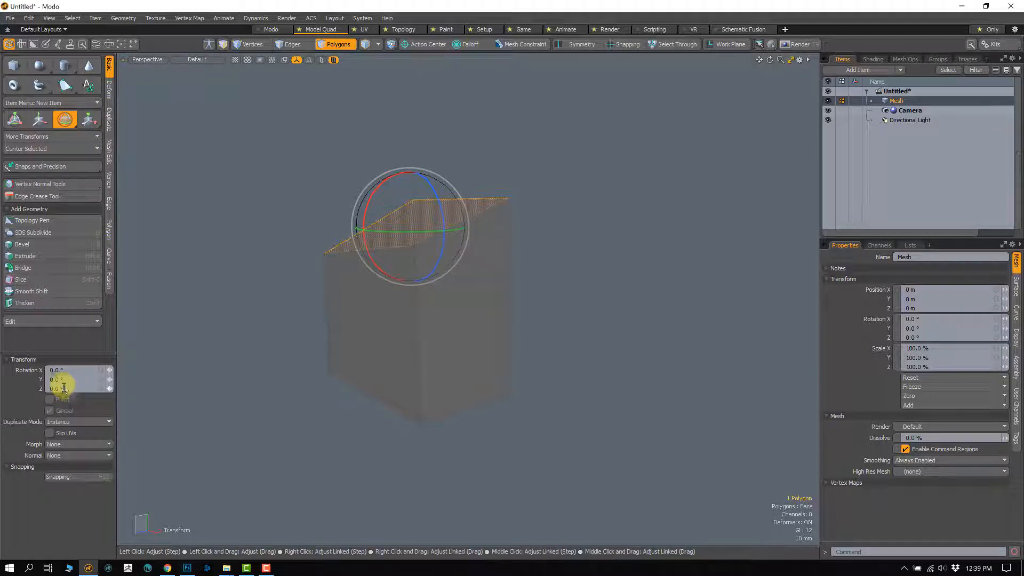
Step: Switch to the combined Transform tool and move the top face about 3.6 mm in X, 2.8 mm in Y and 2 mm in Z
{"action": "left_click", "coordinate": [89, 119]}
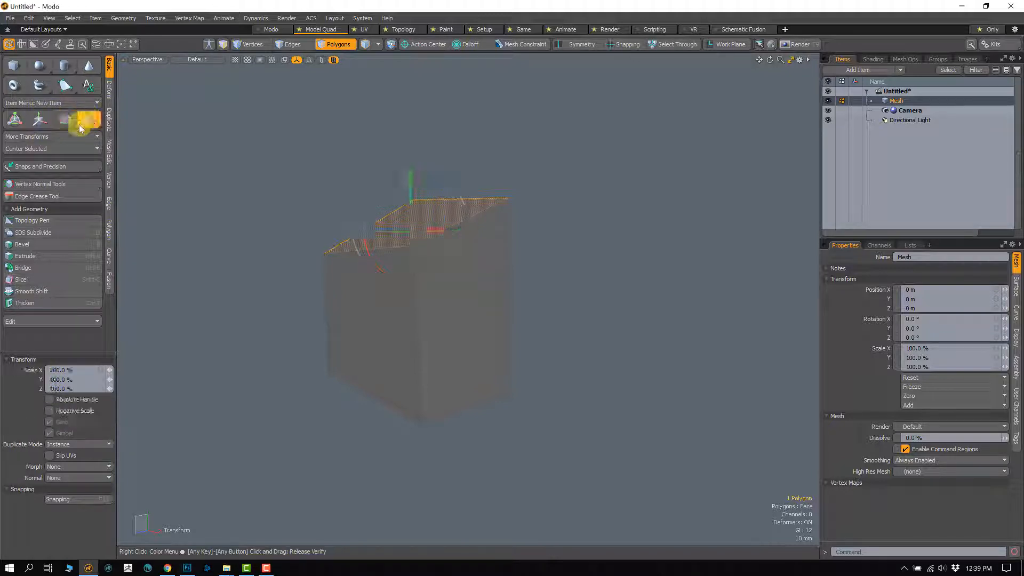
{"action": "left_click", "coordinate": [37, 122]}
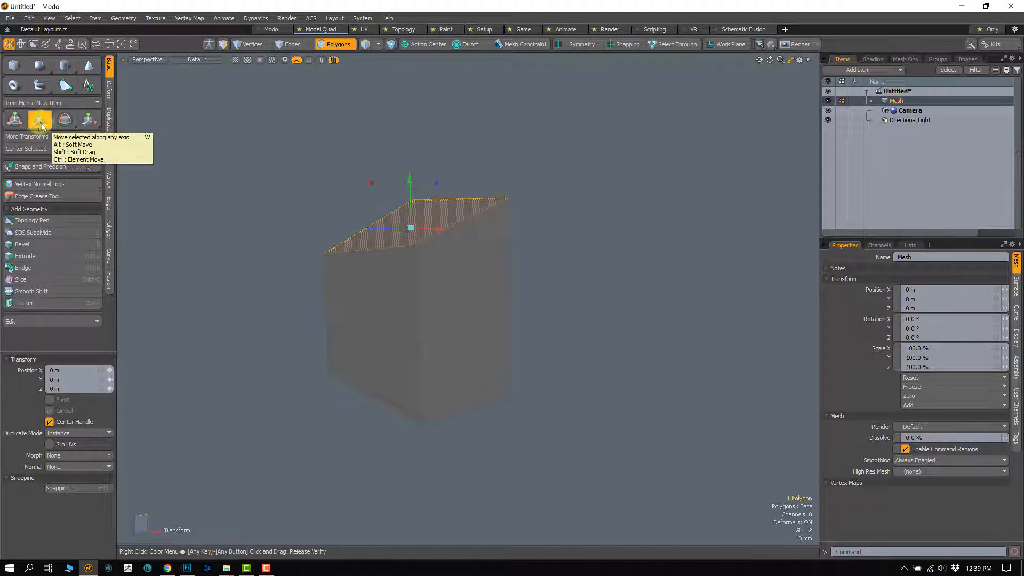
{"action": "left_click", "coordinate": [14, 120]}
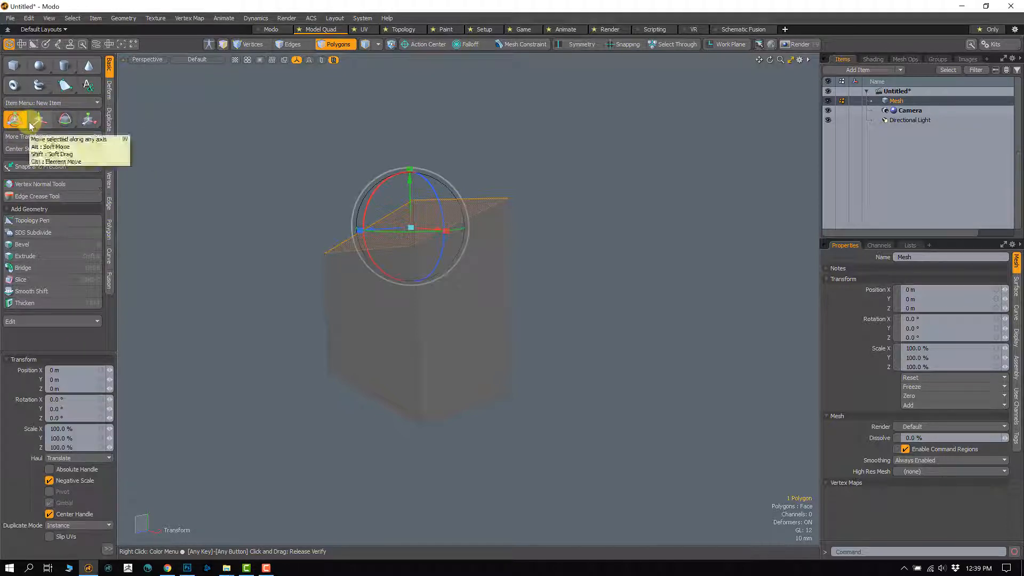
{"action": "left_click_drag", "start_coordinate": [411, 338], "coordinate": [428, 197], "text": "alt"}
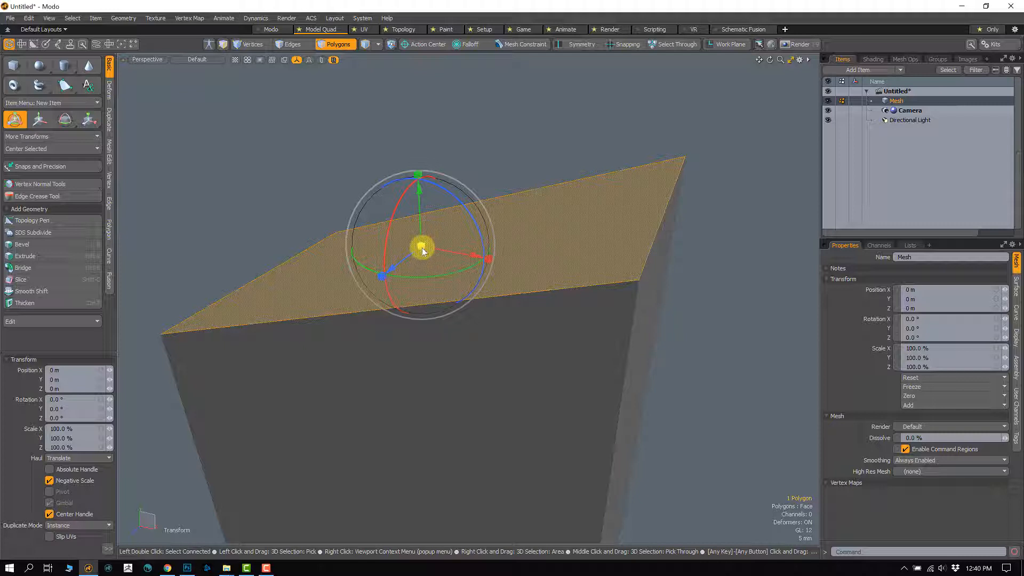
{"action": "left_click_drag", "start_coordinate": [421, 247], "coordinate": [432, 220]}
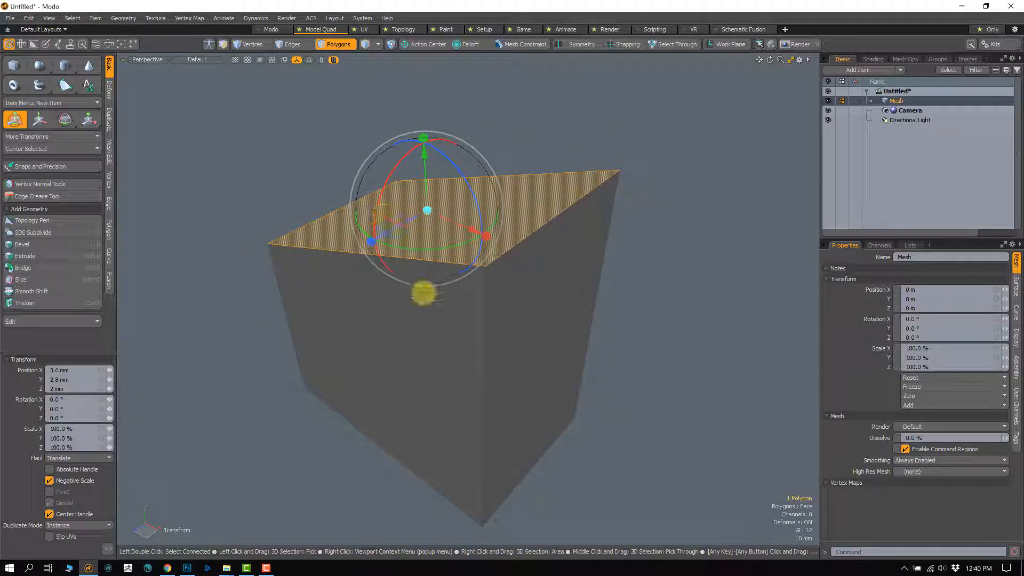
Step: Lower the top face to a Y offset of about -10.7 mm and rotate it about -16° around Z and slightly around X
{"action": "left_click_drag", "start_coordinate": [422, 293], "coordinate": [420, 230], "text": "alt"}
{"action": "left_click_drag", "start_coordinate": [400, 185], "coordinate": [341, 233]}
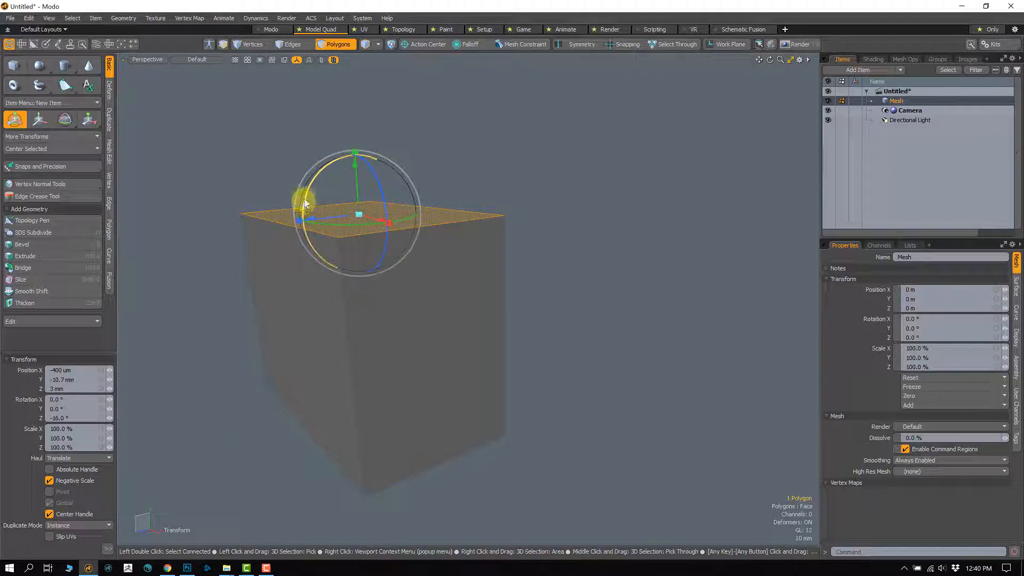
{"action": "left_click_drag", "start_coordinate": [304, 204], "coordinate": [306, 205]}
Step: Scale the top face to about 179.5 % in X, adjust its Y and Z scale as well, and leave the Transform tool
{"action": "left_click_drag", "start_coordinate": [383, 237], "coordinate": [534, 223], "text": "alt"}
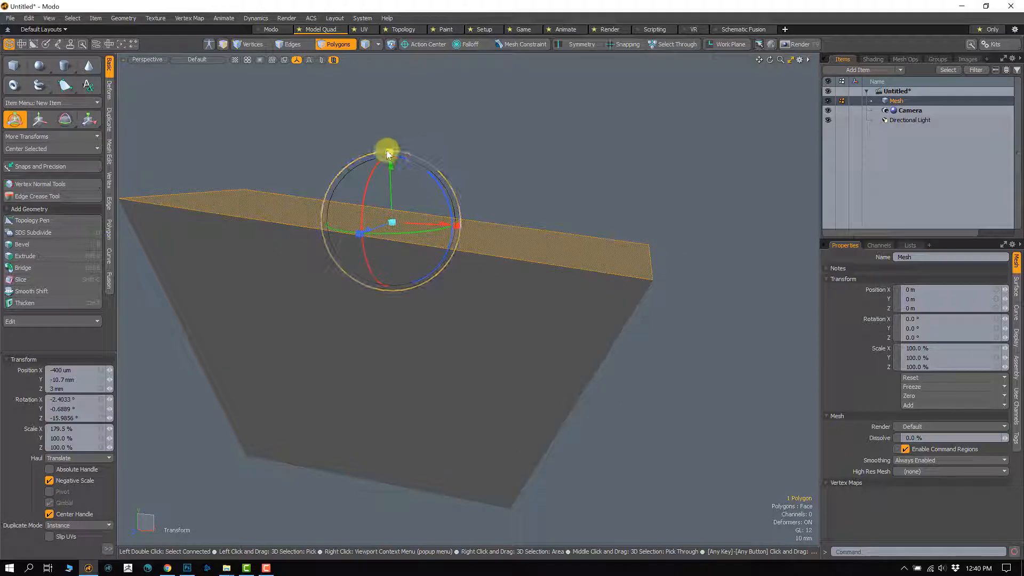
{"action": "left_click_drag", "start_coordinate": [387, 154], "coordinate": [396, 120]}
{"action": "left_click_drag", "start_coordinate": [358, 235], "coordinate": [328, 258]}
{"action": "scroll", "coordinate": [388, 299], "scroll_direction": "down", "scroll_amount": 2}
{"action": "left_click_drag", "start_coordinate": [388, 299], "coordinate": [433, 254], "text": "alt"}
{"action": "key", "text": "space"}
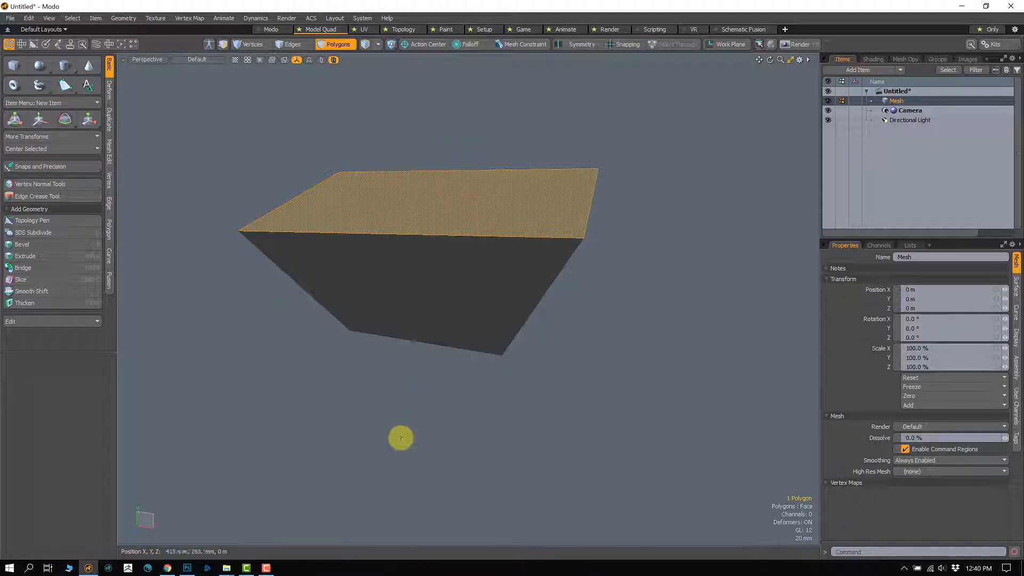
Step: Clear the face selection and cycle twice through the Move, Rotate and Scale tools, ending on Scale
{"action": "left_click", "coordinate": [400, 438]}
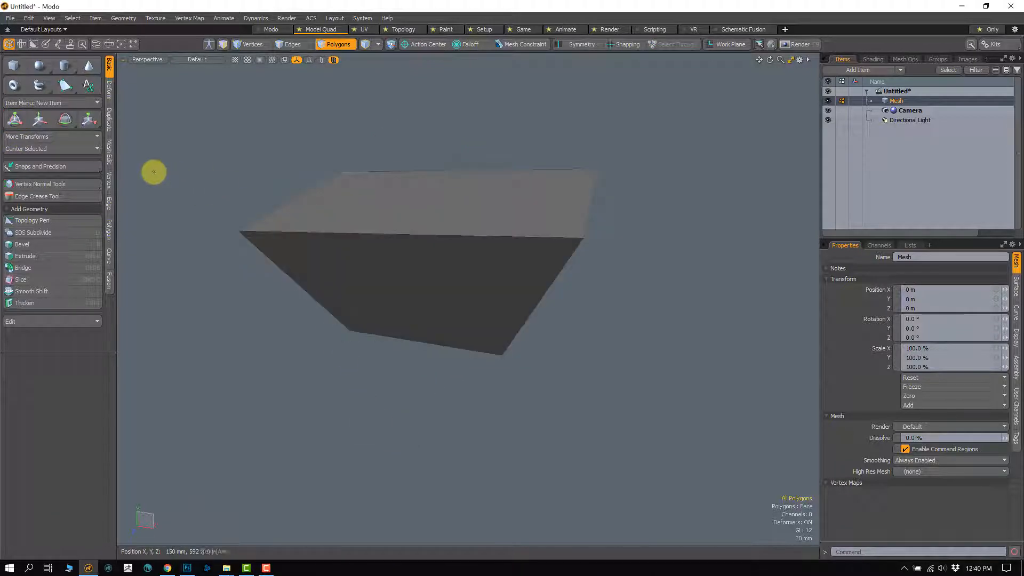
{"action": "left_click", "coordinate": [46, 121]}
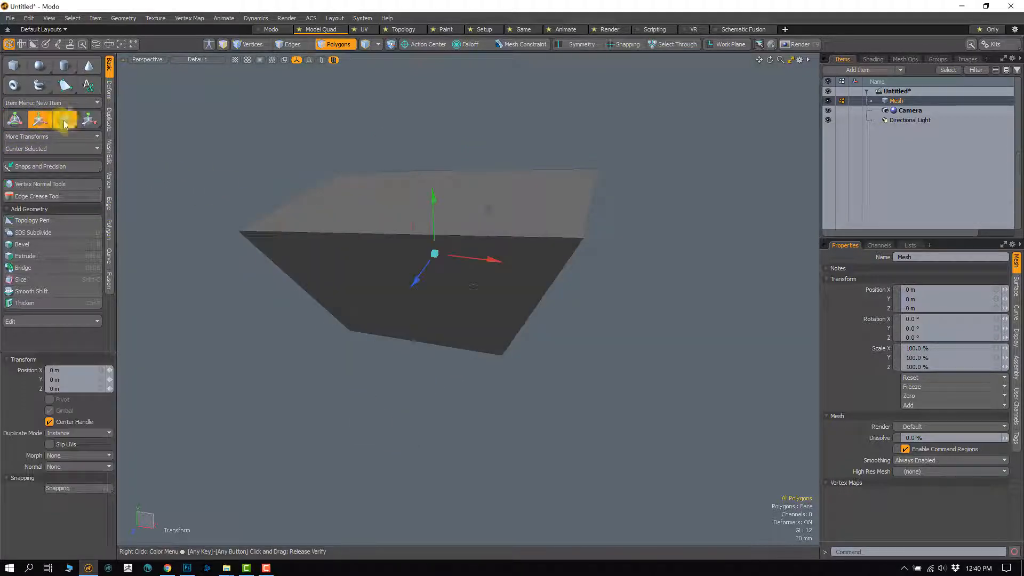
{"action": "left_click", "coordinate": [64, 119]}
{"action": "left_click", "coordinate": [89, 119]}
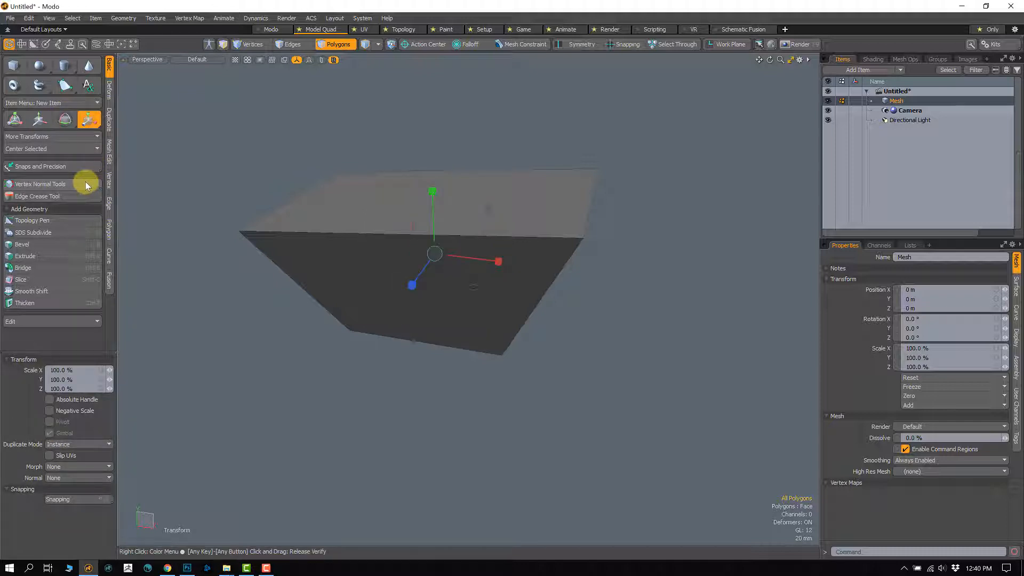
{"action": "key", "text": "w"}
{"action": "key", "text": "e"}
{"action": "key", "text": "r"}
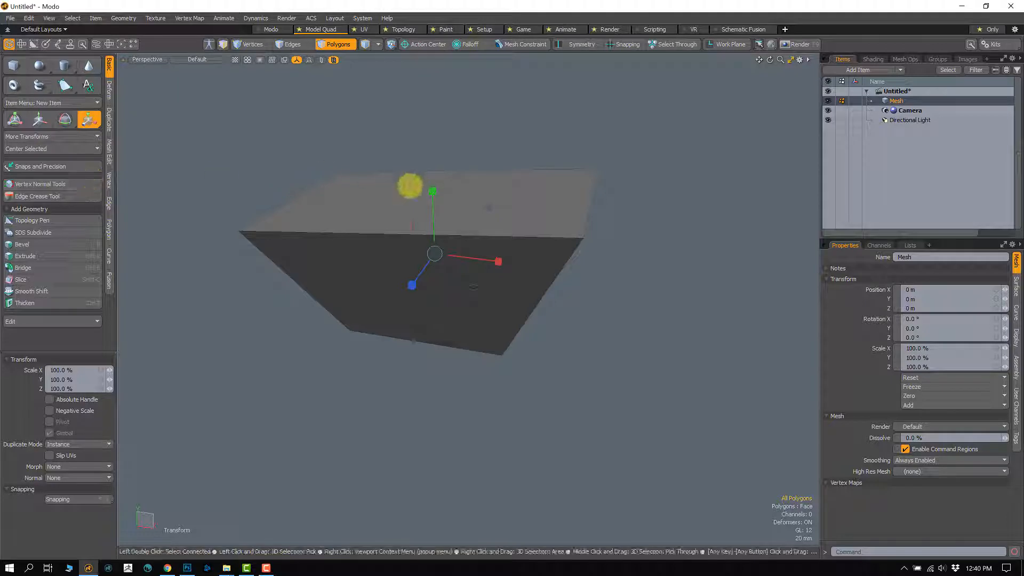
Step: Leave the Scale tool and step through the Vertices, Edges and Polygons selection modes, ending on Polygons
{"action": "key", "text": "2"}
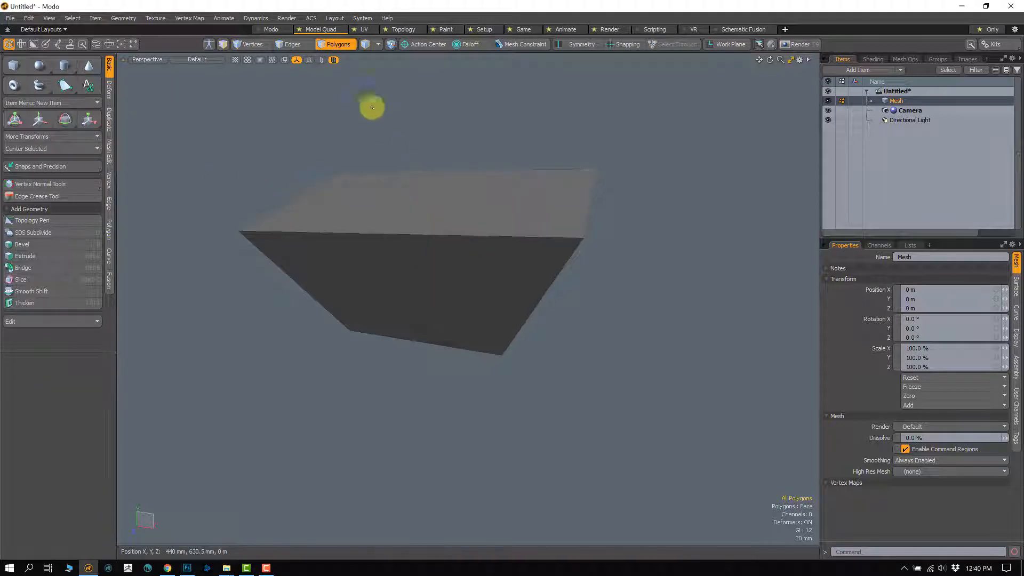
{"action": "left_click", "coordinate": [254, 46]}
{"action": "left_click", "coordinate": [295, 46]}
{"action": "left_click", "coordinate": [336, 46]}
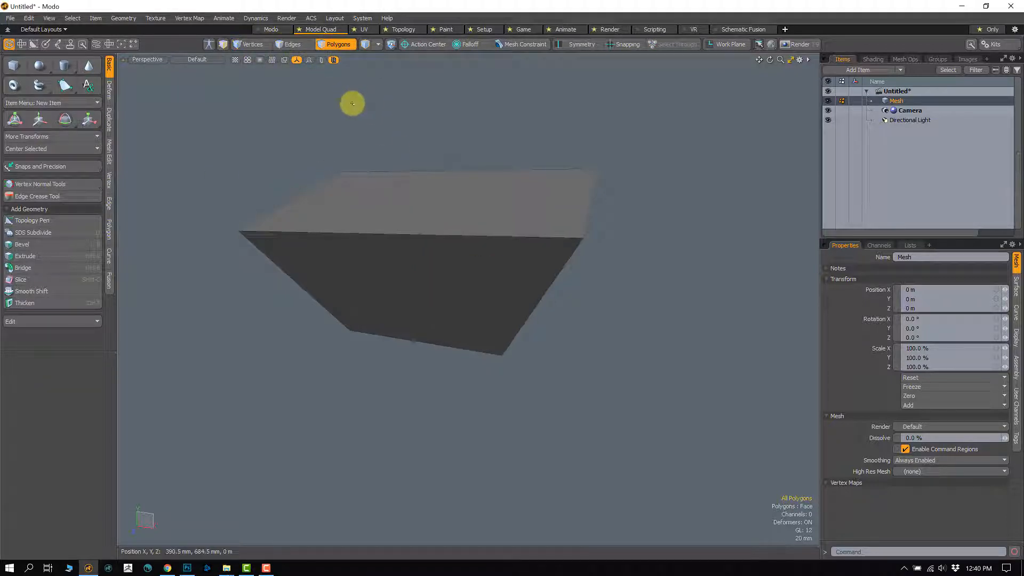
Step: Step through the transform tools, first on the whole box and again with its top face selected, and leave the tool
{"action": "key", "text": "y"}
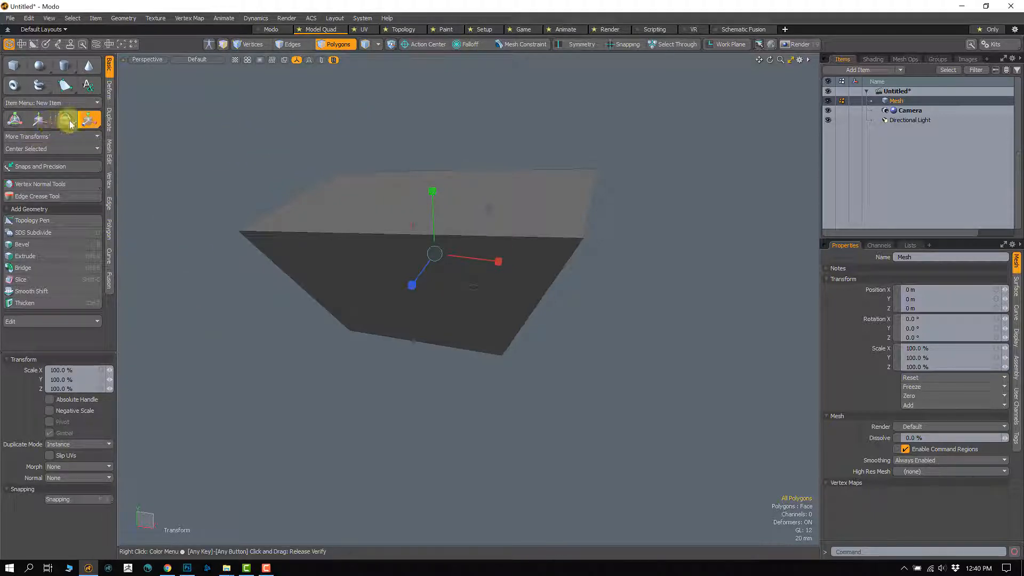
{"action": "left_click_drag", "start_coordinate": [455, 297], "coordinate": [460, 327], "text": "alt"}
{"action": "key", "text": "space"}
{"action": "left_click_drag", "start_coordinate": [394, 305], "coordinate": [418, 298], "text": "alt"}
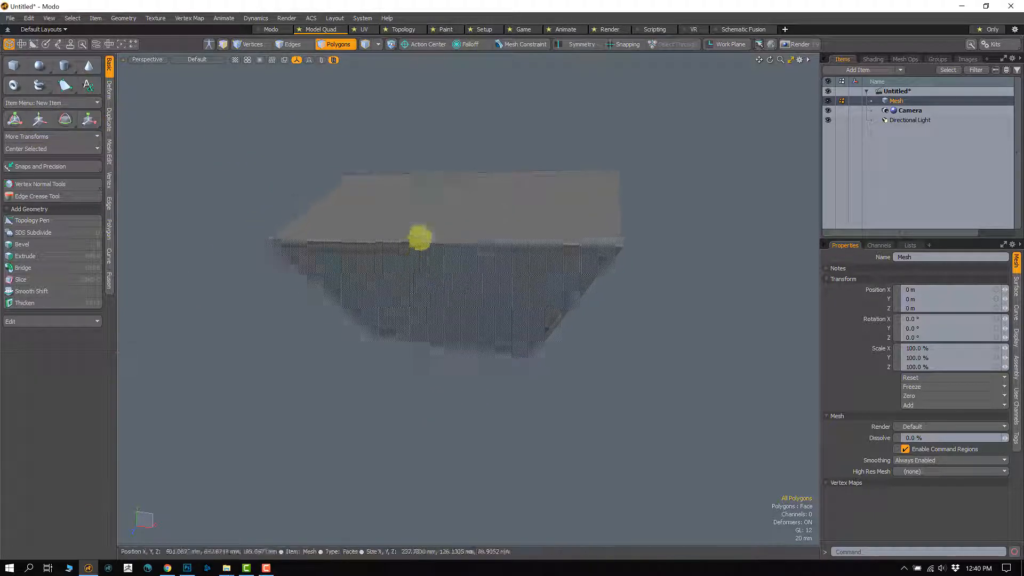
{"action": "left_click", "coordinate": [434, 221]}
{"action": "key", "text": "w"}
{"action": "key", "text": "e"}
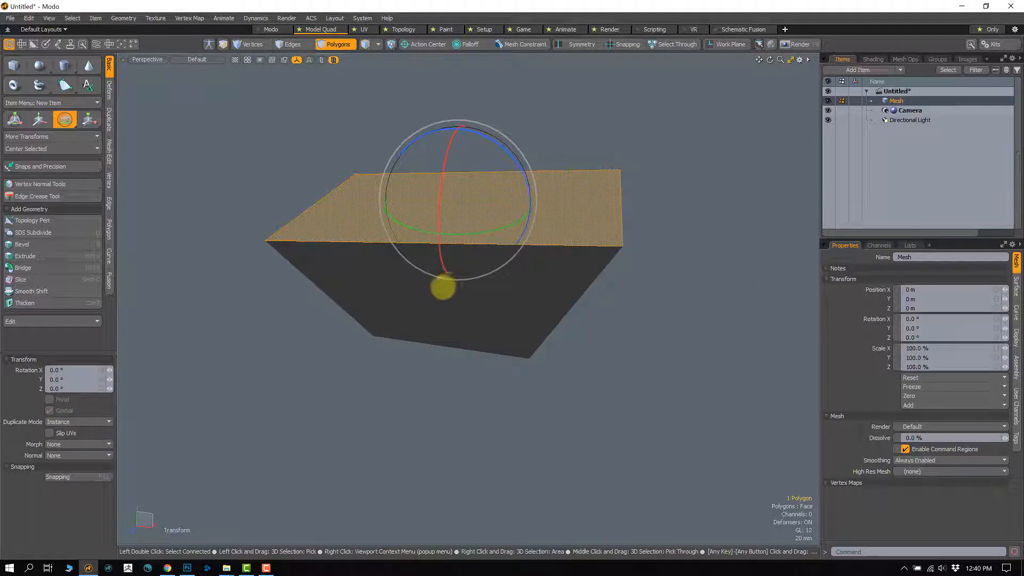
{"action": "key", "text": "space"}
Step: Select the front top edge, rotate it about -23° around Z, scale it uniformly to roughly half its length, and leave the tool
{"action": "key", "text": "2"}
{"action": "left_click", "coordinate": [444, 260]}
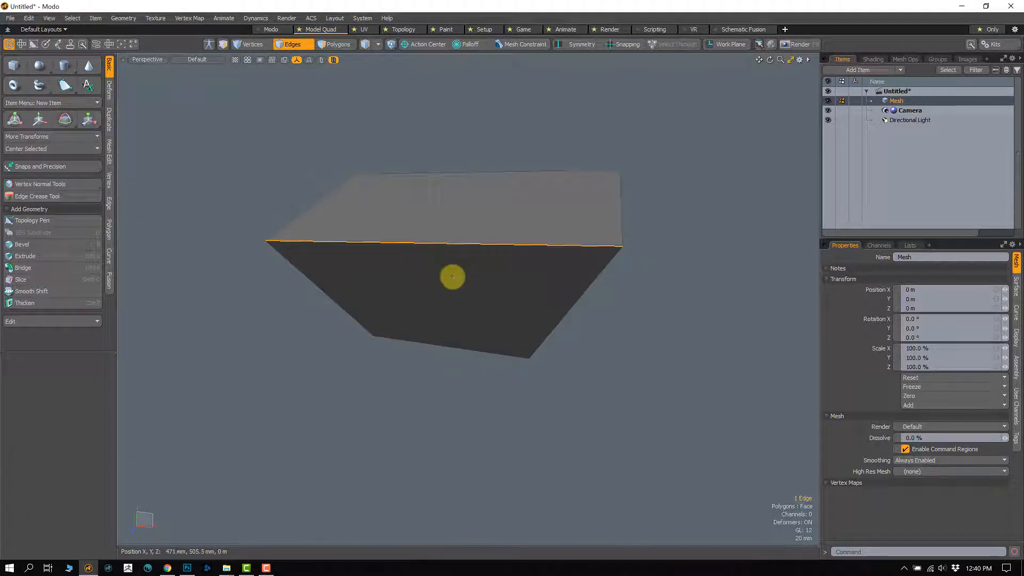
{"action": "key", "text": "e"}
{"action": "left_click_drag", "start_coordinate": [498, 210], "coordinate": [504, 243]}
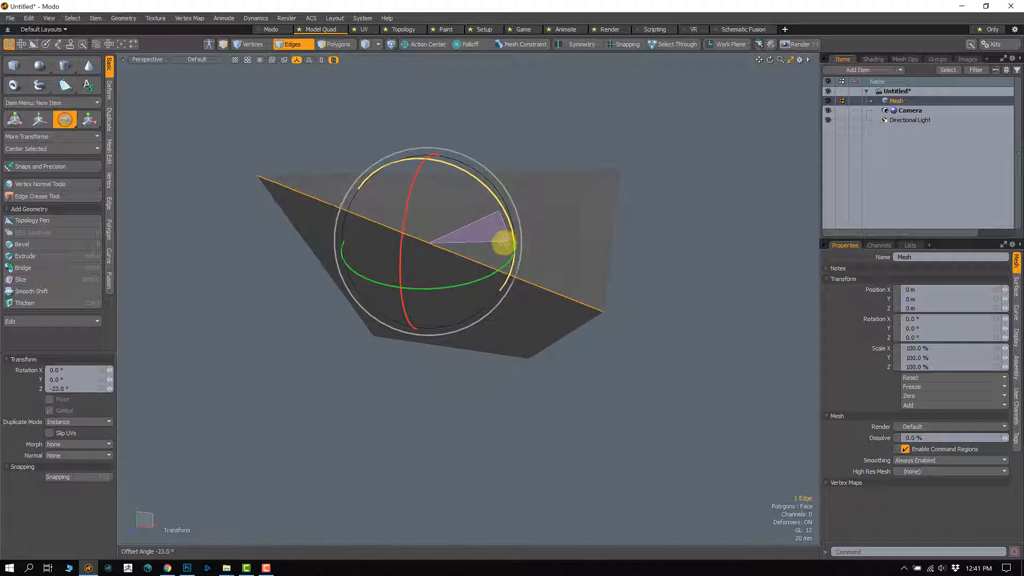
{"action": "key", "text": "r"}
{"action": "left_click_drag", "start_coordinate": [425, 246], "coordinate": [380, 301]}
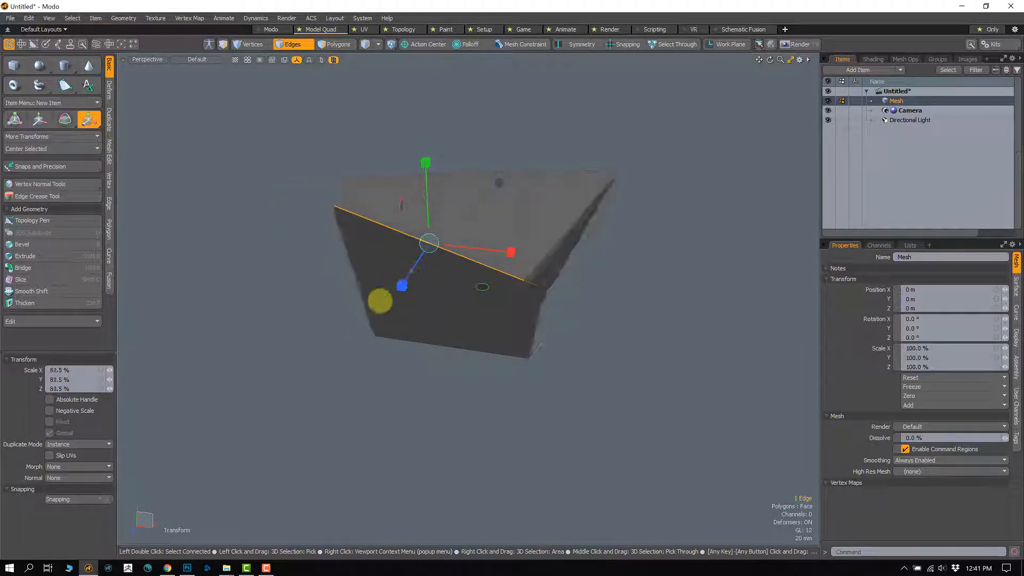
{"action": "key", "text": "space"}
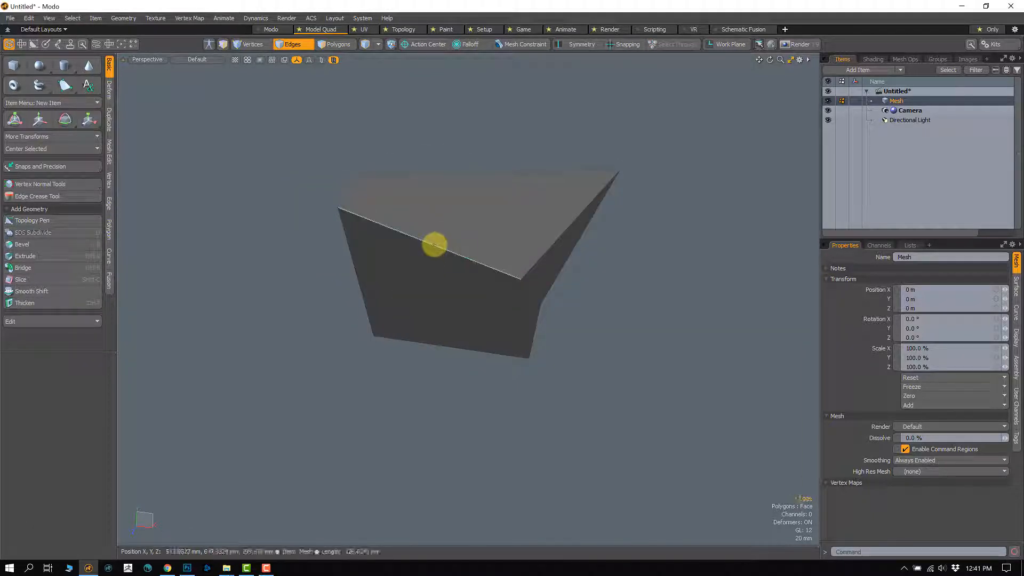
Step: Select the two front top vertices, rotate them about 25.5° around Z and scale them uniformly to about 52 %
{"action": "left_click", "coordinate": [251, 44]}
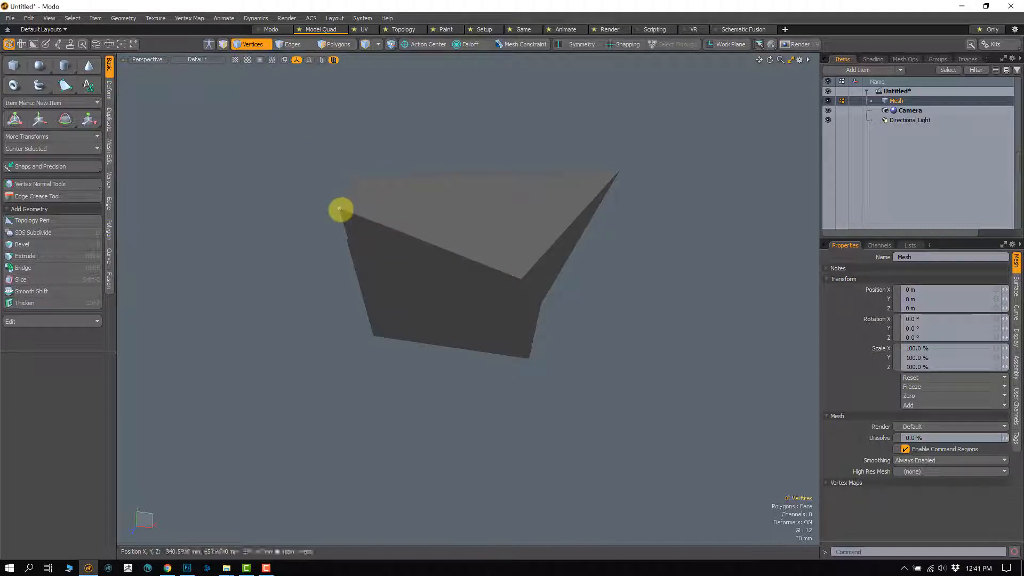
{"action": "left_click", "coordinate": [527, 278], "text": "shift"}
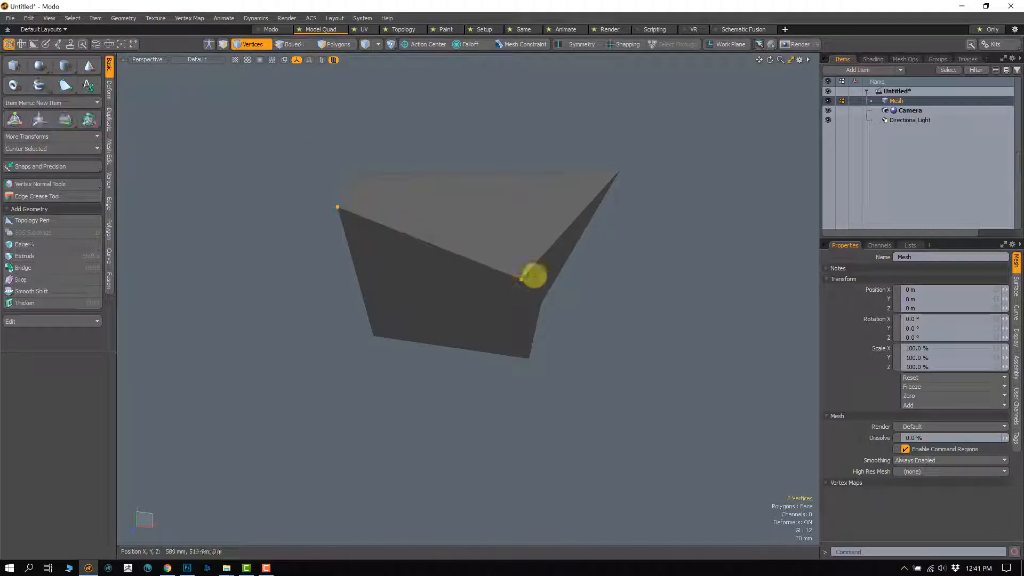
{"action": "key", "text": "e"}
{"action": "left_click_drag", "start_coordinate": [502, 213], "coordinate": [469, 182]}
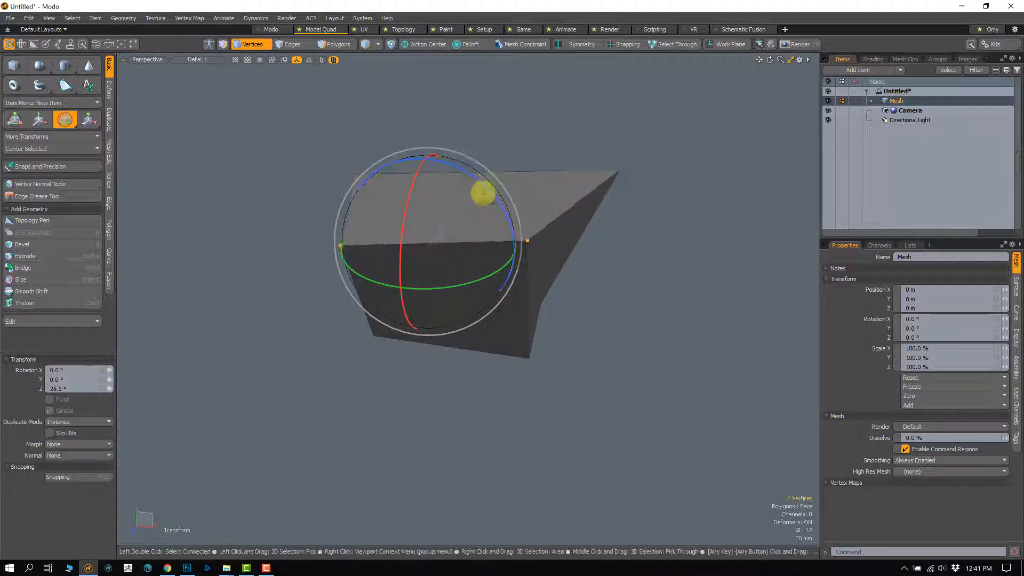
{"action": "key", "text": "r"}
{"action": "left_click_drag", "start_coordinate": [427, 245], "coordinate": [370, 294]}
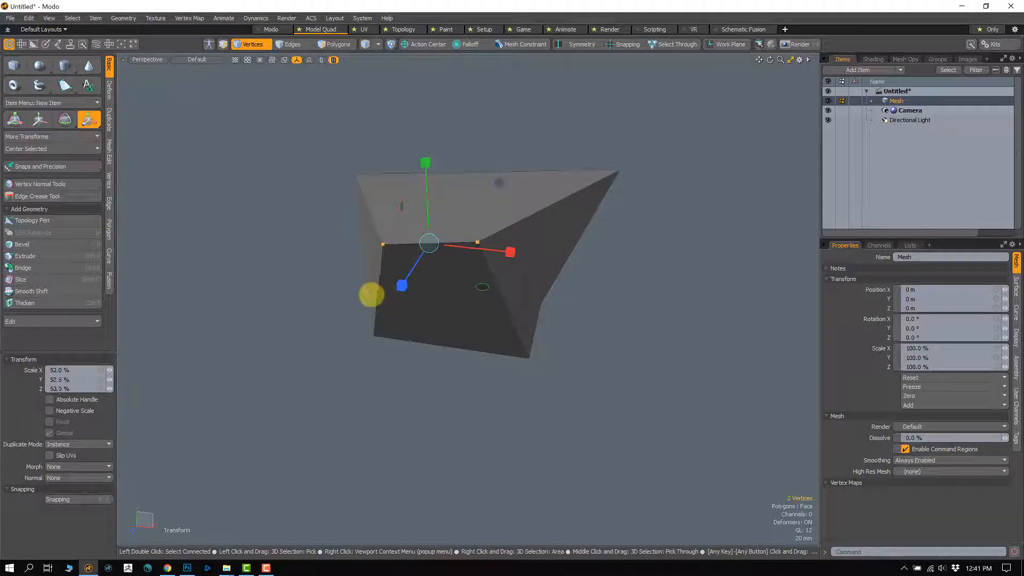
{"action": "key", "text": "space"}
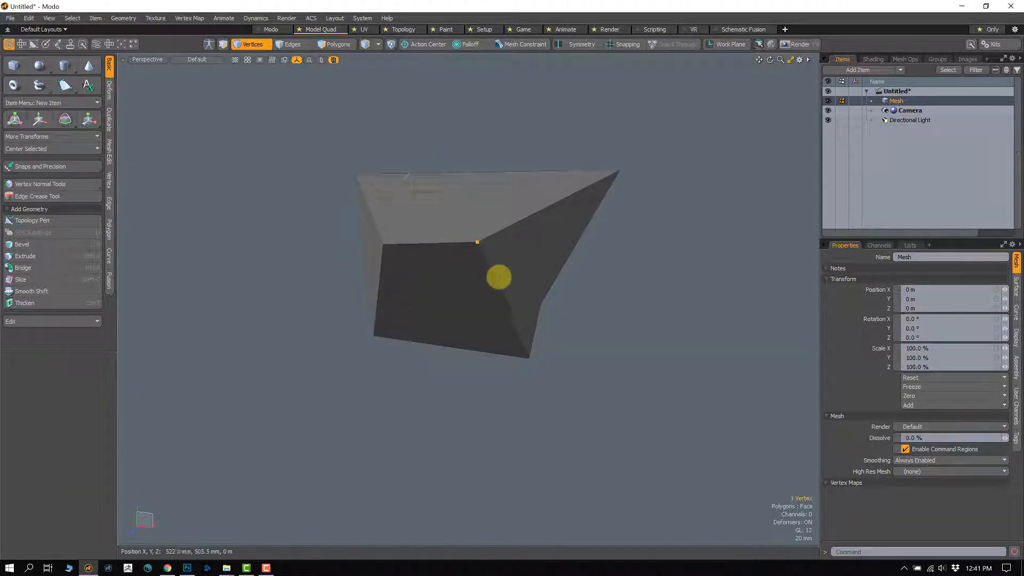
Step: Select only the front-right top vertex and try to rotate and scale it
{"action": "key", "text": "e"}
{"action": "left_click_drag", "start_coordinate": [555, 207], "coordinate": [511, 175]}
{"action": "key", "text": "ctrl+z"}
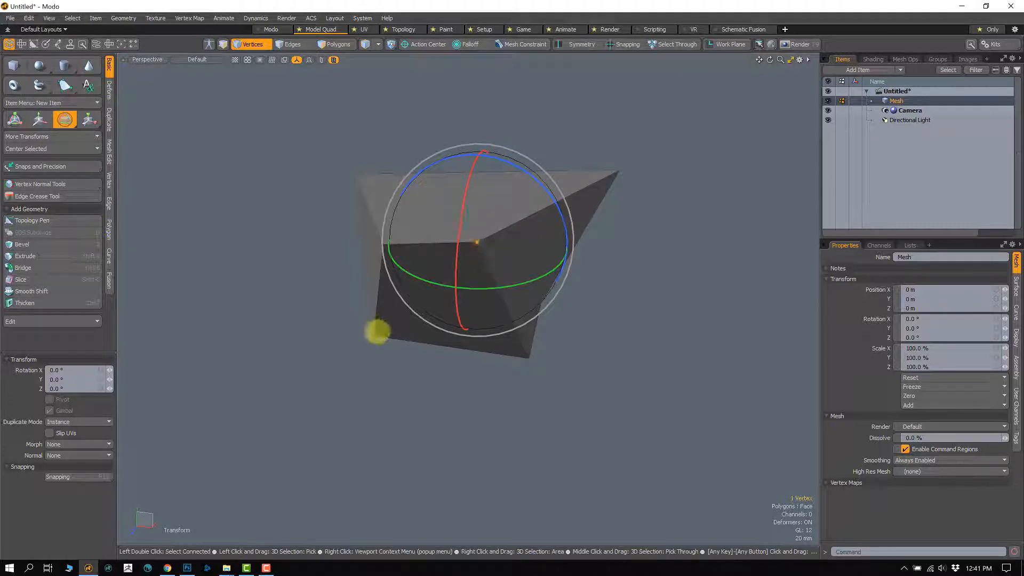
{"action": "key", "text": "r"}
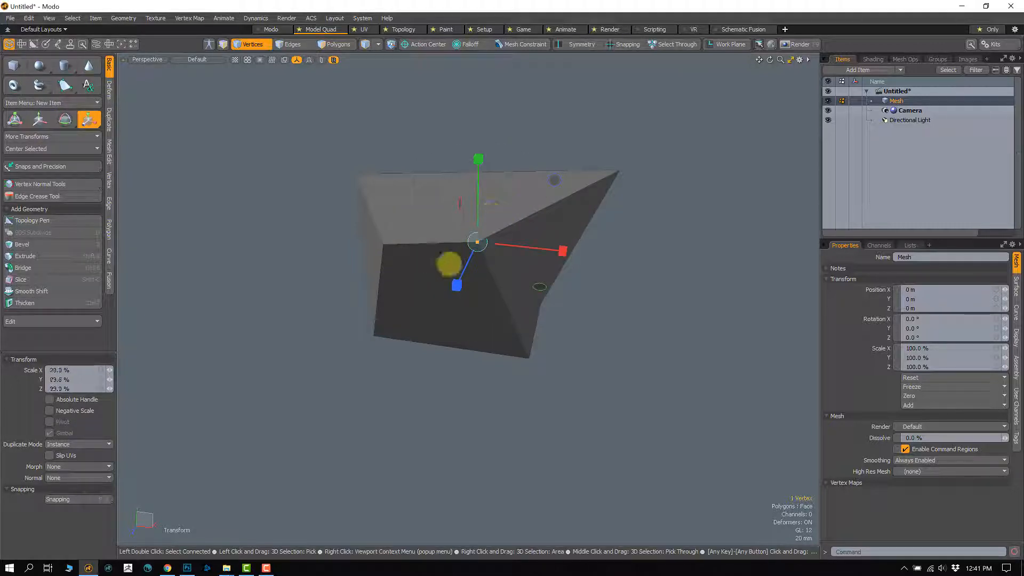
Step: Move the front-right top vertex outward in two passes, the second by about 31 mm in X and 6.5 mm in Y
{"action": "key", "text": "w"}
{"action": "left_click_drag", "start_coordinate": [554, 184], "coordinate": [614, 214]}
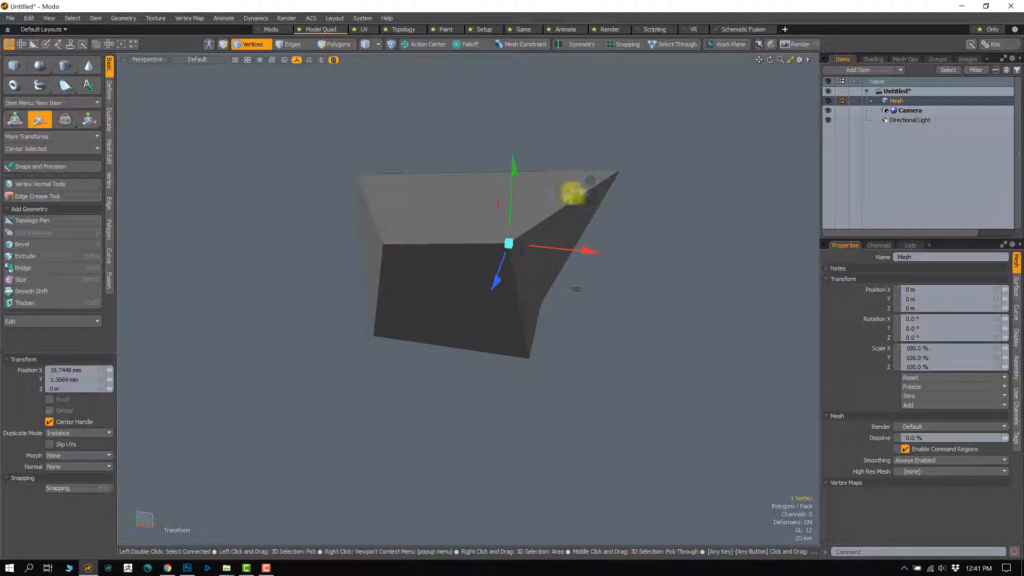
{"action": "mouse_move", "coordinate": [463, 339]}
{"action": "left_mouse_down", "text": "alt"}
{"action": "mouse_move", "coordinate": [484, 329]}
{"action": "mouse_move", "coordinate": [453, 345]}
{"action": "left_mouse_up", "text": "alt"}
{"action": "key", "text": "q"}
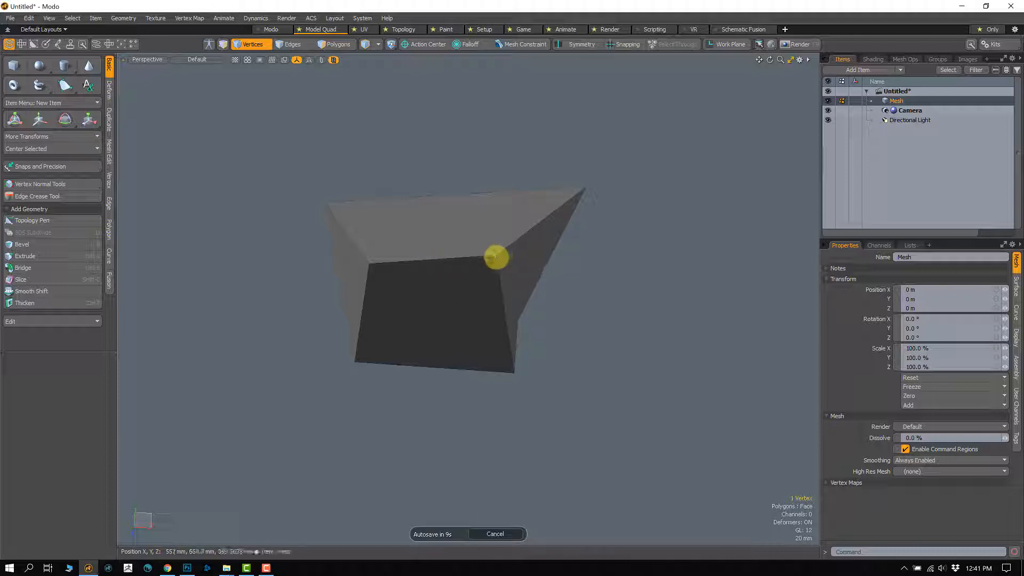
{"action": "key", "text": "w"}
{"action": "left_click_drag", "start_coordinate": [588, 190], "coordinate": [610, 178]}
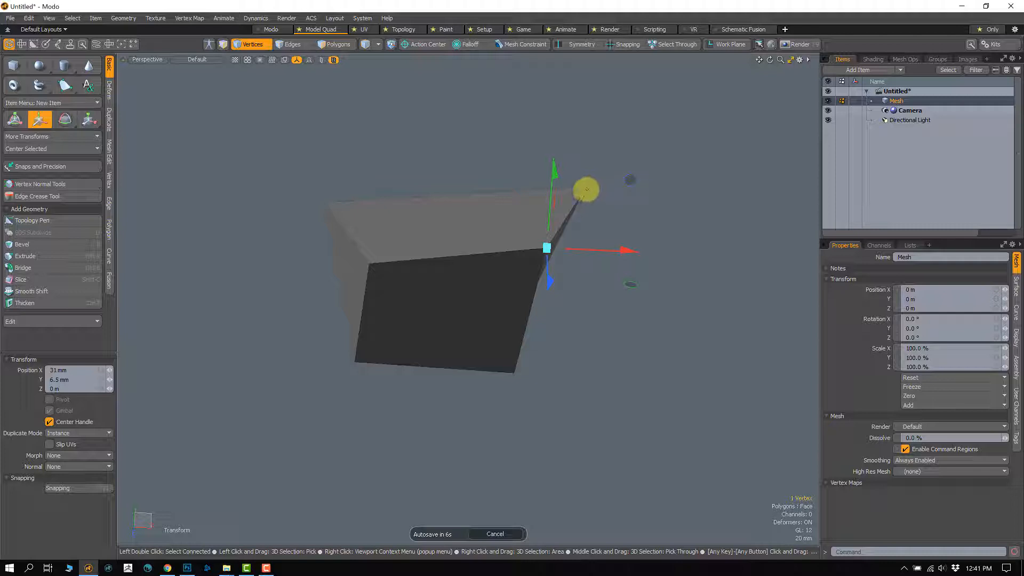
Step: Relocate the Move handle to several spots around the box, nudging the front-right top vertex slightly, and leave the tool
{"action": "left_click", "coordinate": [587, 186]}
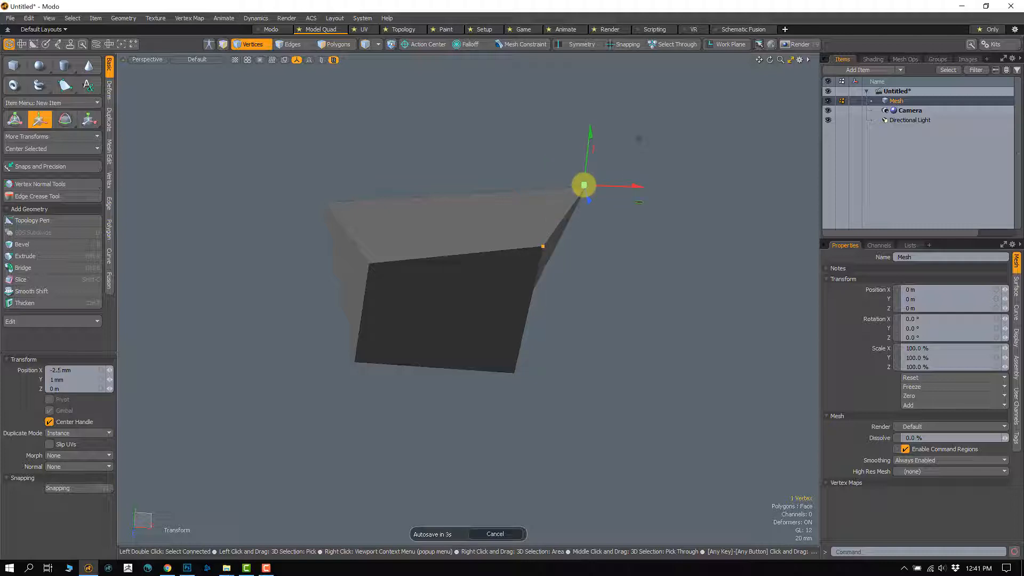
{"action": "left_click", "coordinate": [702, 232]}
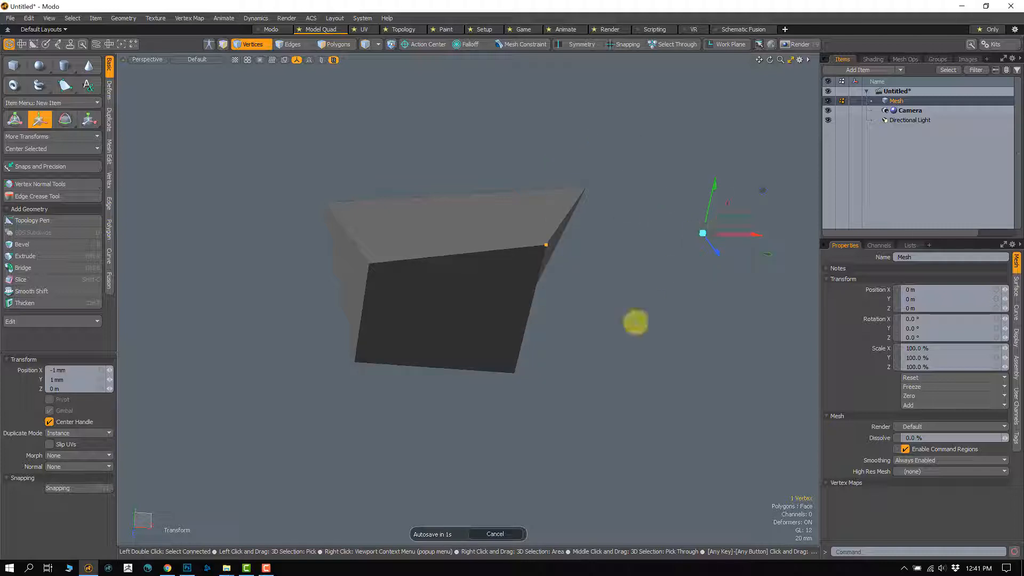
{"action": "left_click", "coordinate": [587, 383]}
{"action": "left_click", "coordinate": [386, 484]}
{"action": "left_click", "coordinate": [242, 383]}
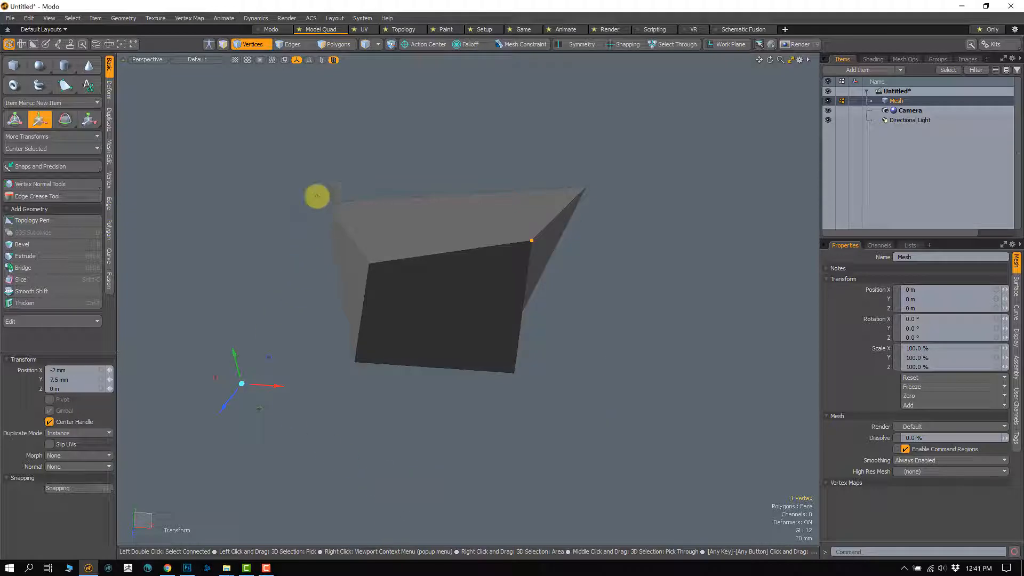
{"action": "left_click", "coordinate": [331, 143]}
{"action": "left_click", "coordinate": [703, 170]}
{"action": "left_click", "coordinate": [692, 276]}
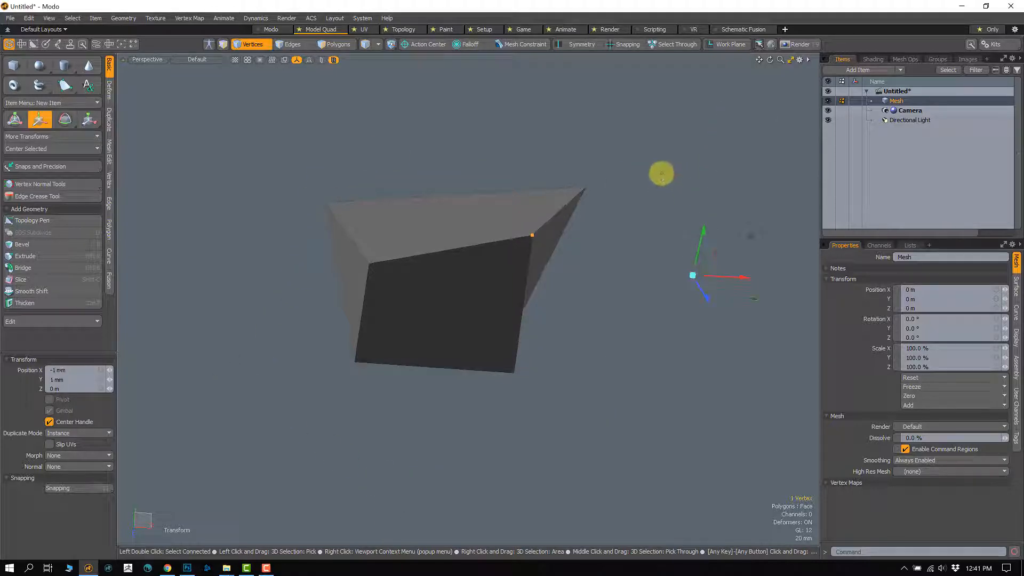
{"action": "left_click_drag", "start_coordinate": [661, 173], "coordinate": [584, 188]}
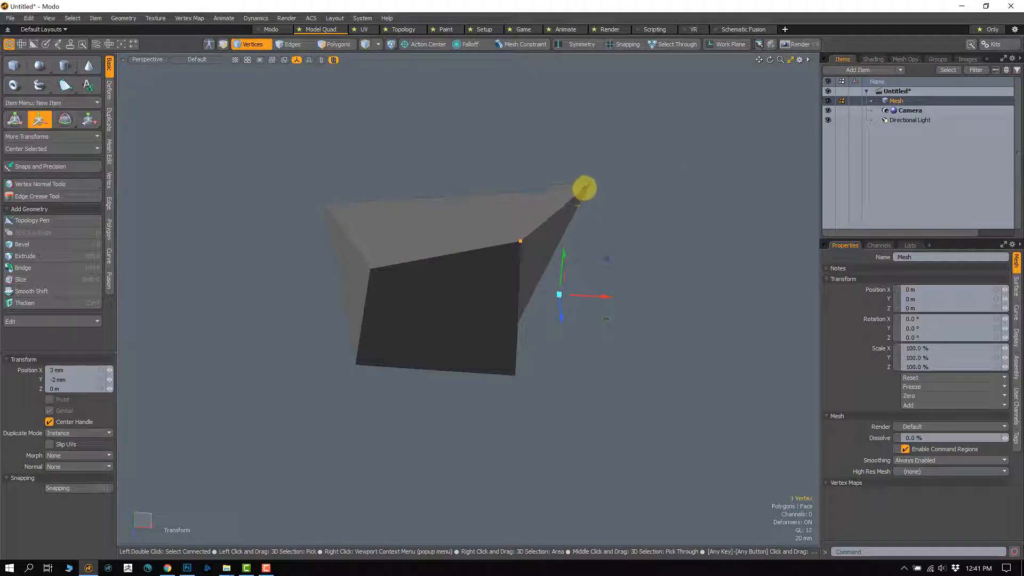
{"action": "key", "text": "space"}
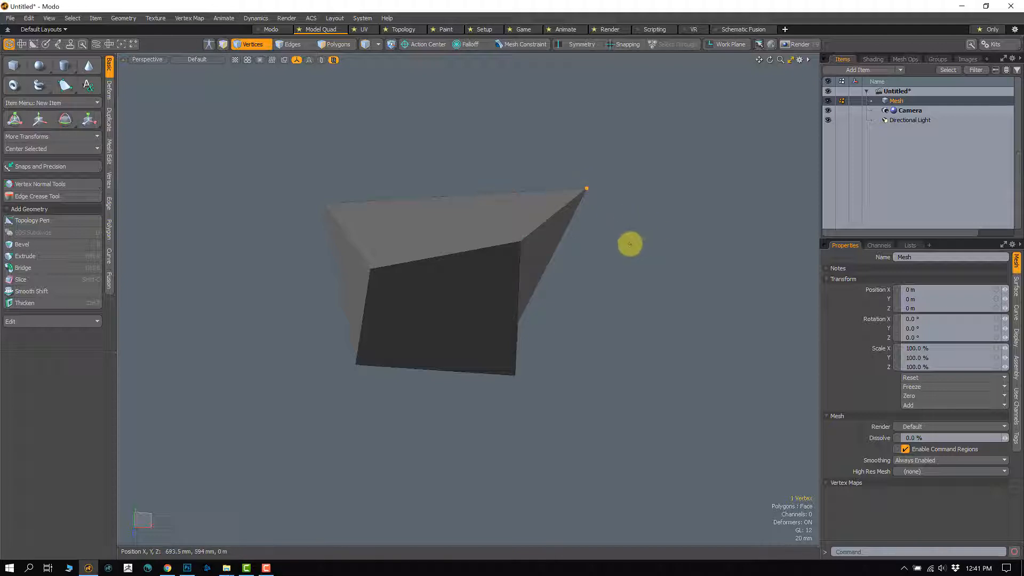
Step: Move the rear-right top vertex inward, and the rear-left top vertex about 39.5 mm in X and 9 mm in Y
{"action": "key", "text": "w"}
{"action": "left_click_drag", "start_coordinate": [628, 165], "coordinate": [567, 181]}
{"action": "left_click", "coordinate": [324, 205]}
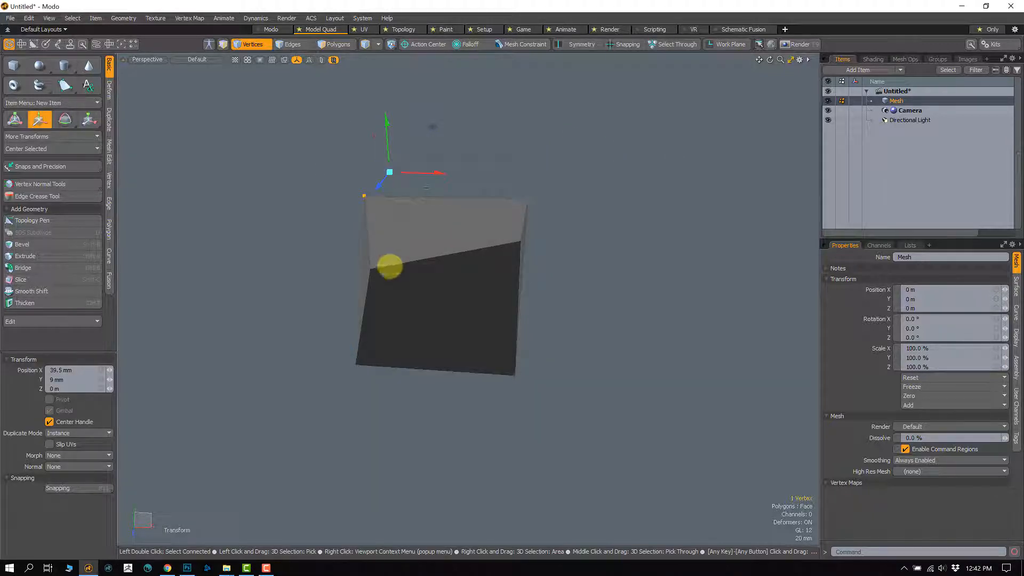
{"action": "left_click_drag", "start_coordinate": [389, 266], "coordinate": [405, 251], "text": "alt"}
{"action": "key", "text": "space"}
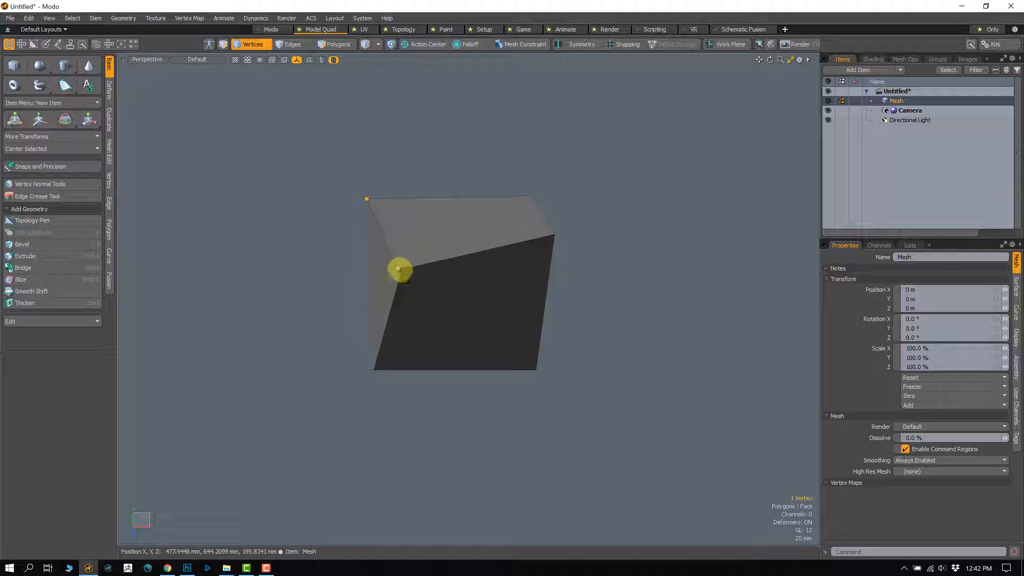
Step: Move the front-left top vertex about -19.9 mm in X, 5.8 mm in Y and -33.8 mm in Z, and leave the tool
{"action": "left_click", "coordinate": [402, 269]}
{"action": "key", "text": "w"}
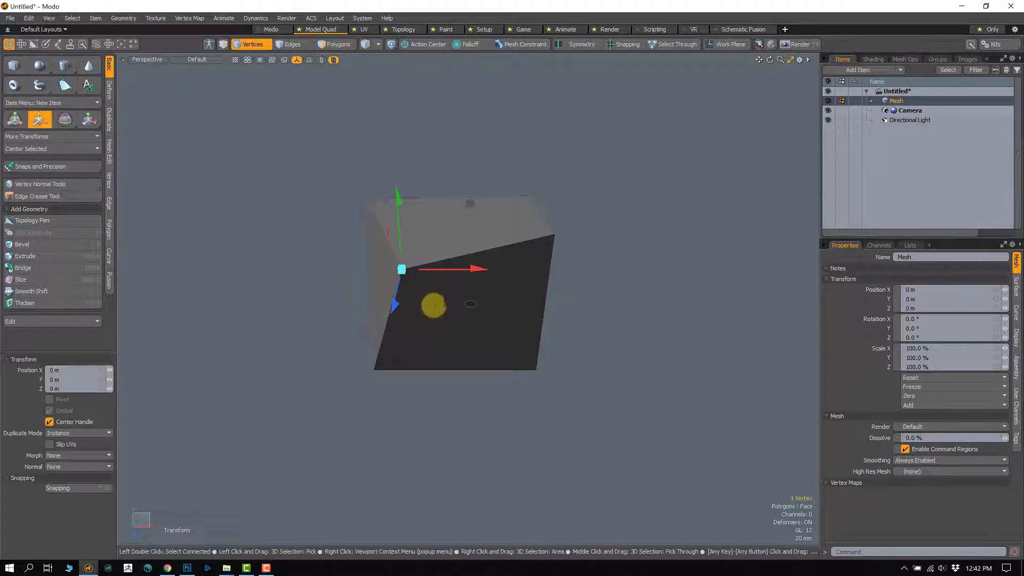
{"action": "left_click_drag", "start_coordinate": [434, 304], "coordinate": [433, 320], "text": "alt"}
{"action": "left_click_drag", "start_coordinate": [460, 157], "coordinate": [428, 136]}
{"action": "left_click_drag", "start_coordinate": [491, 239], "coordinate": [370, 277], "text": "alt"}
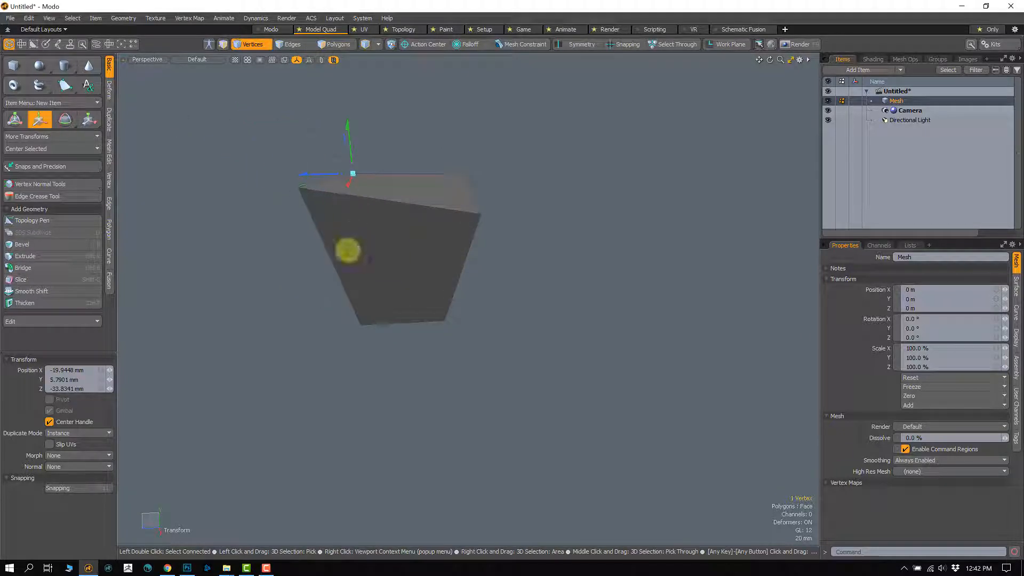
{"action": "left_click_drag", "start_coordinate": [327, 240], "coordinate": [347, 258], "text": "alt"}
{"action": "key", "text": "q"}
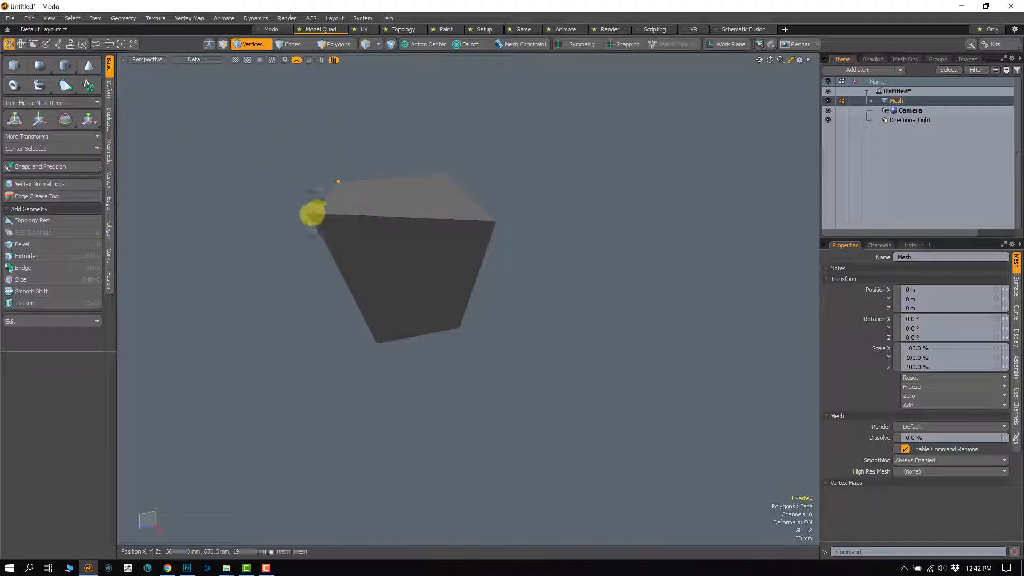
Step: Move the front-right top vertex backward and slightly down, so the right side of the box becomes straighter
{"action": "key", "text": "w"}
{"action": "left_click_drag", "start_coordinate": [402, 295], "coordinate": [388, 286], "text": "alt"}
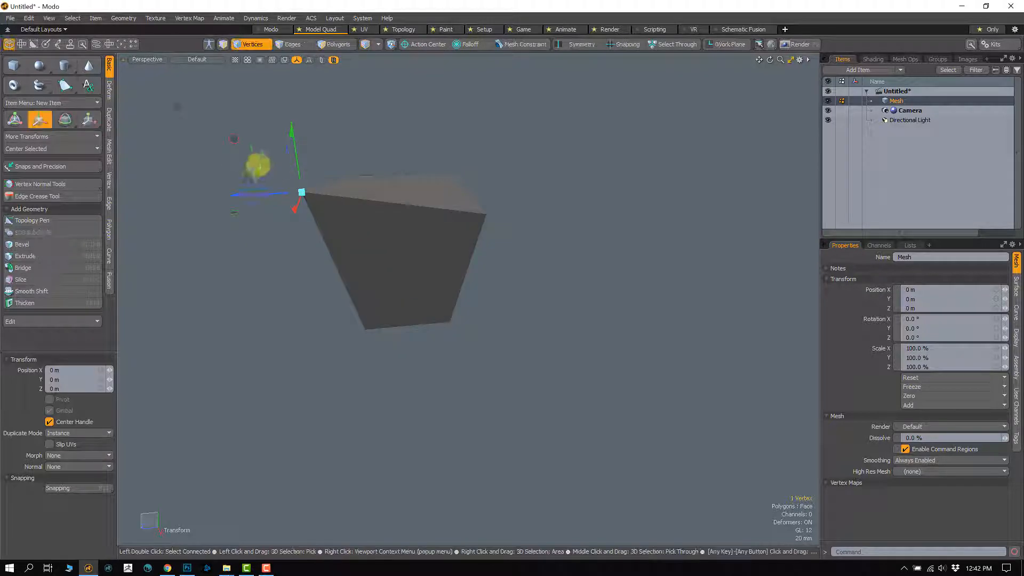
{"action": "left_click_drag", "start_coordinate": [258, 165], "coordinate": [314, 191]}
{"action": "key", "text": "q"}
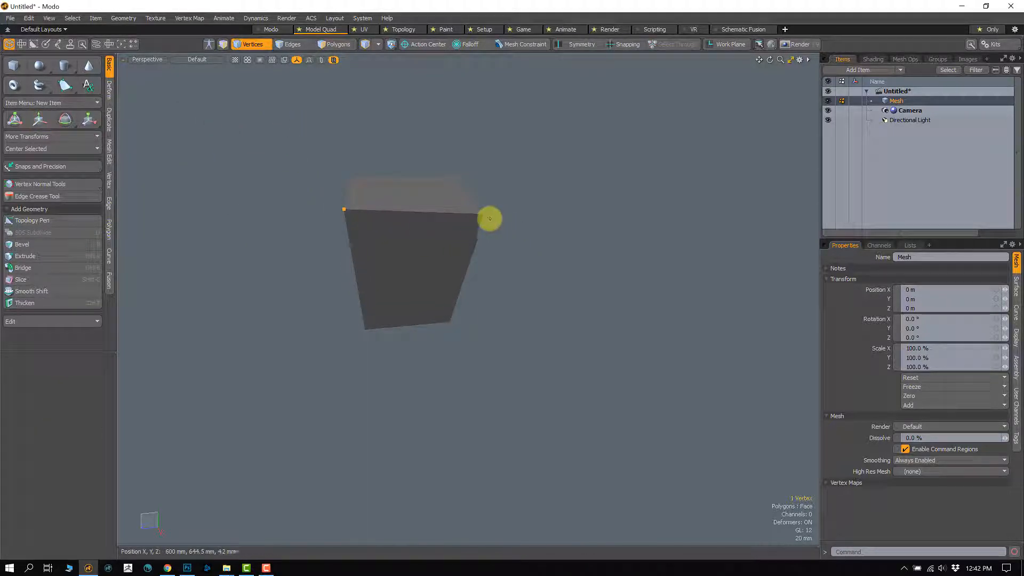
Step: Move the rear-right top vertex about 19 mm in Y and 28 mm in Z, and leave the Move tool
{"action": "left_click", "coordinate": [487, 215]}
{"action": "key", "text": "w"}
{"action": "left_click_drag", "start_coordinate": [452, 195], "coordinate": [417, 176]}
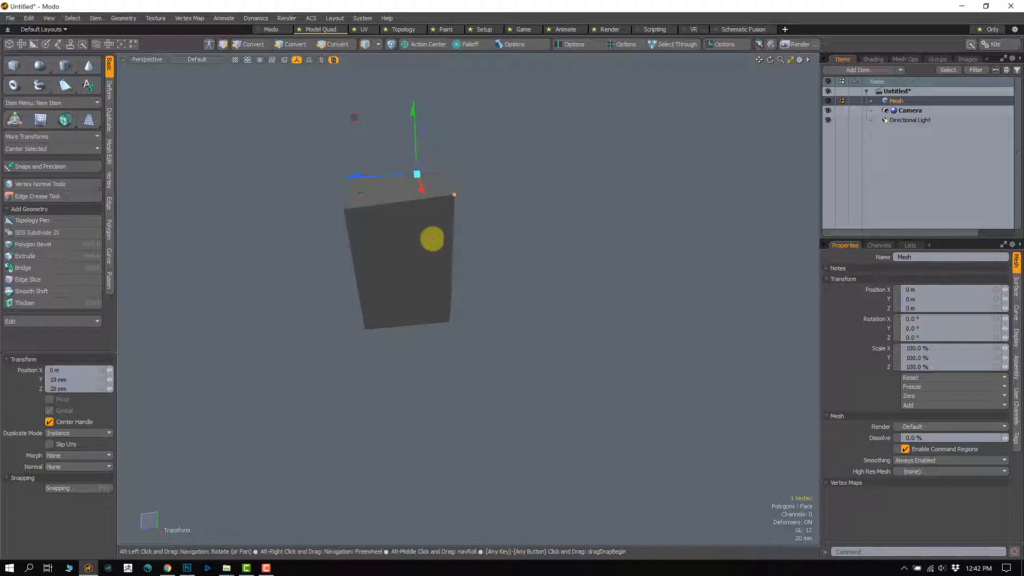
{"action": "left_click_drag", "start_coordinate": [432, 238], "coordinate": [569, 231], "text": "alt"}
{"action": "key", "text": "q"}
Step: Move the rear-left top vertex about 16.5 mm in X and 7 mm in Y, and return to a front view
{"action": "key", "text": "w"}
{"action": "left_click_drag", "start_coordinate": [561, 190], "coordinate": [486, 199], "text": "alt"}
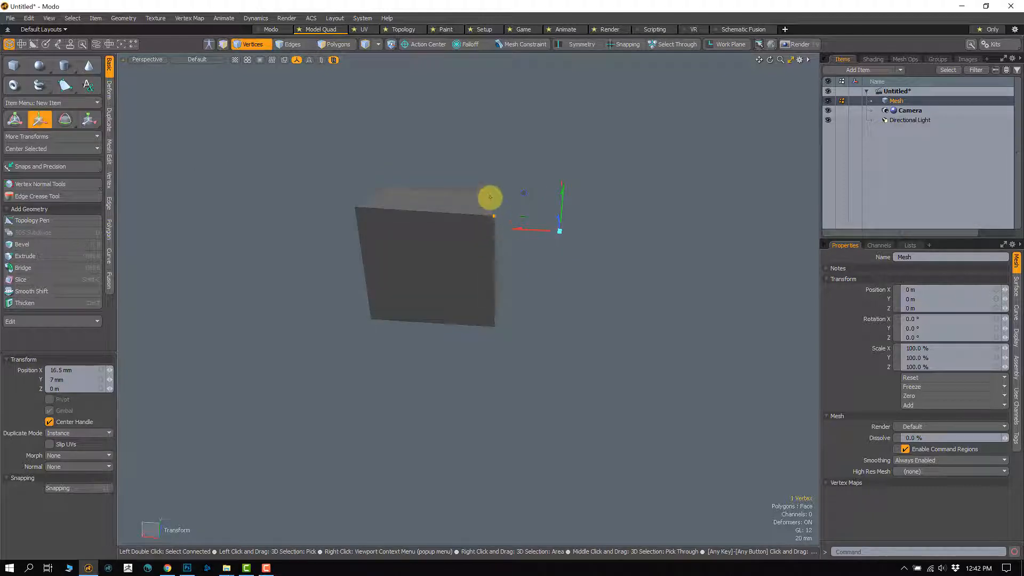
{"action": "left_click_drag", "start_coordinate": [552, 238], "coordinate": [504, 173], "text": "alt"}
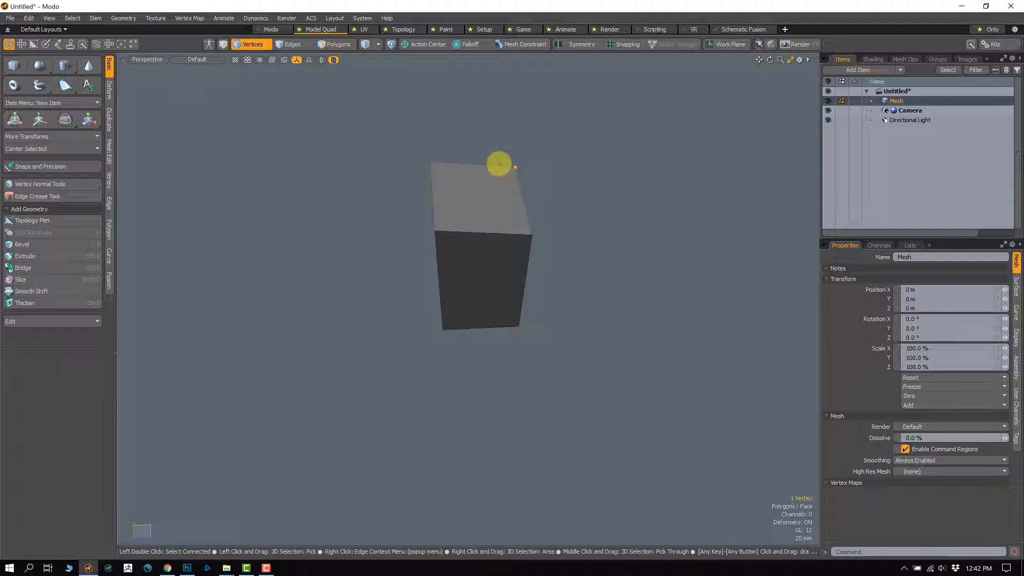
{"action": "left_click_drag", "start_coordinate": [498, 163], "coordinate": [411, 242], "text": "alt"}
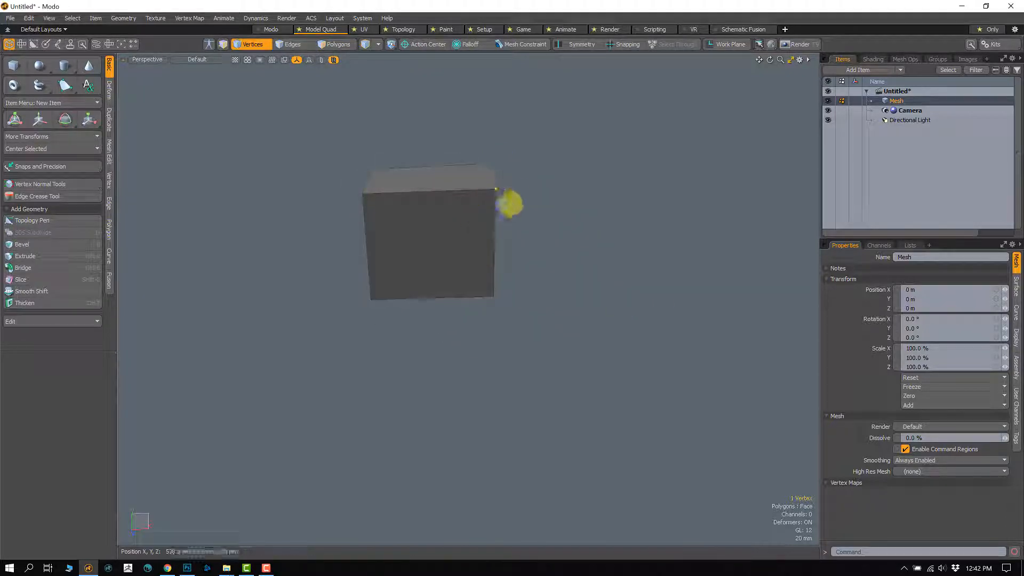
Step: Move the front-right top vertex slightly inward and the front-left top vertex outward and down, leaving the Move tool
{"action": "key", "text": "w"}
{"action": "left_click_drag", "start_coordinate": [534, 187], "coordinate": [515, 192]}
{"action": "key", "text": "q"}
{"action": "left_click", "coordinate": [364, 198]}
{"action": "key", "text": "w"}
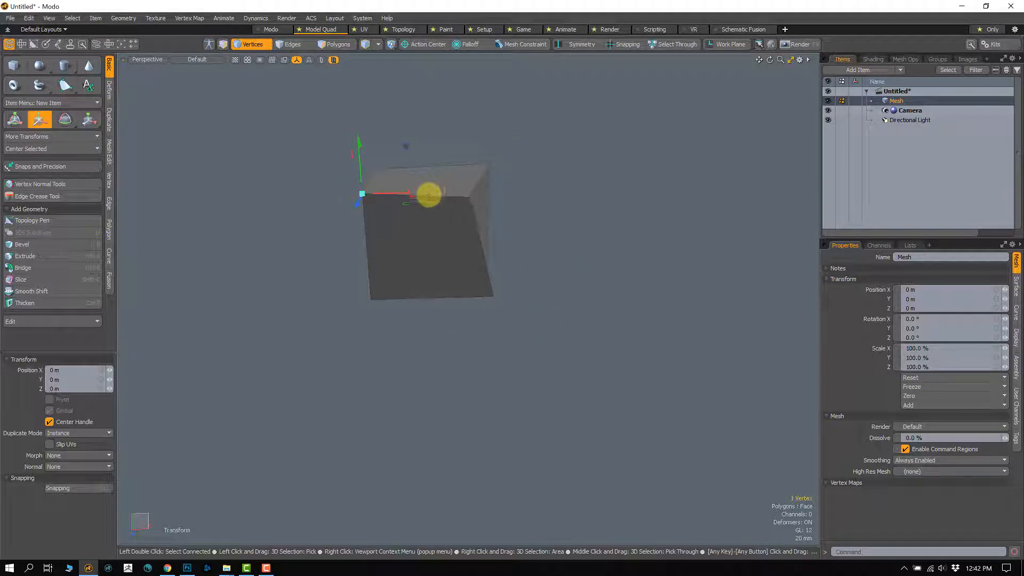
{"action": "left_click_drag", "start_coordinate": [430, 194], "coordinate": [388, 218]}
{"action": "key", "text": "q"}
Step: Switch to polygon selection, select the top face and move it downward
{"action": "key", "text": "3"}
{"action": "left_click", "coordinate": [412, 177]}
{"action": "key", "text": "w"}
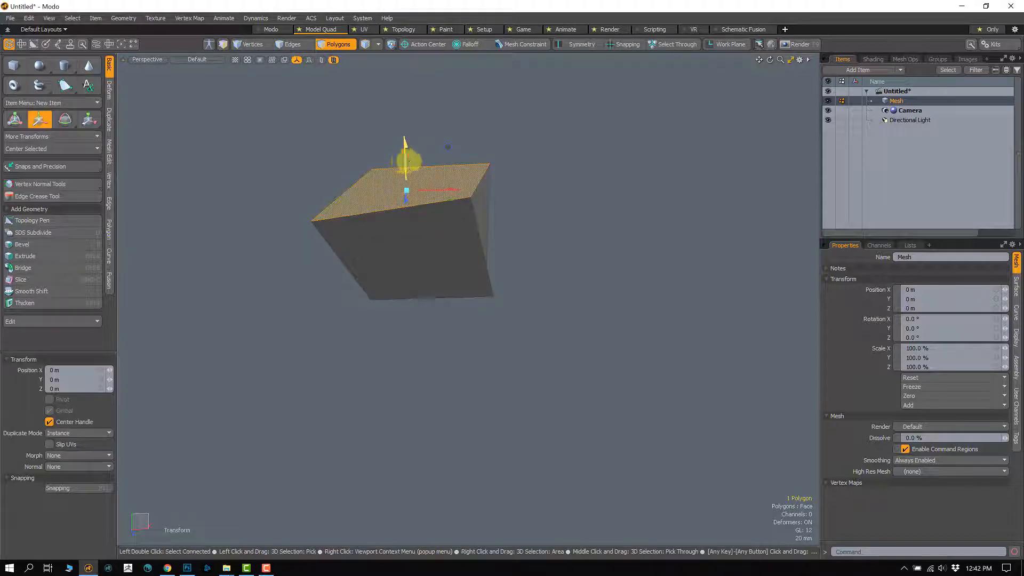
{"action": "left_click_drag", "start_coordinate": [407, 165], "coordinate": [369, 254]}
Step: Rotate the top face so it tilts the other way, scale it uniformly to about 63.5 %, and leave the tool
{"action": "key", "text": "e"}
{"action": "key", "text": "w"}
{"action": "key", "text": "e"}
{"action": "key", "text": "r"}
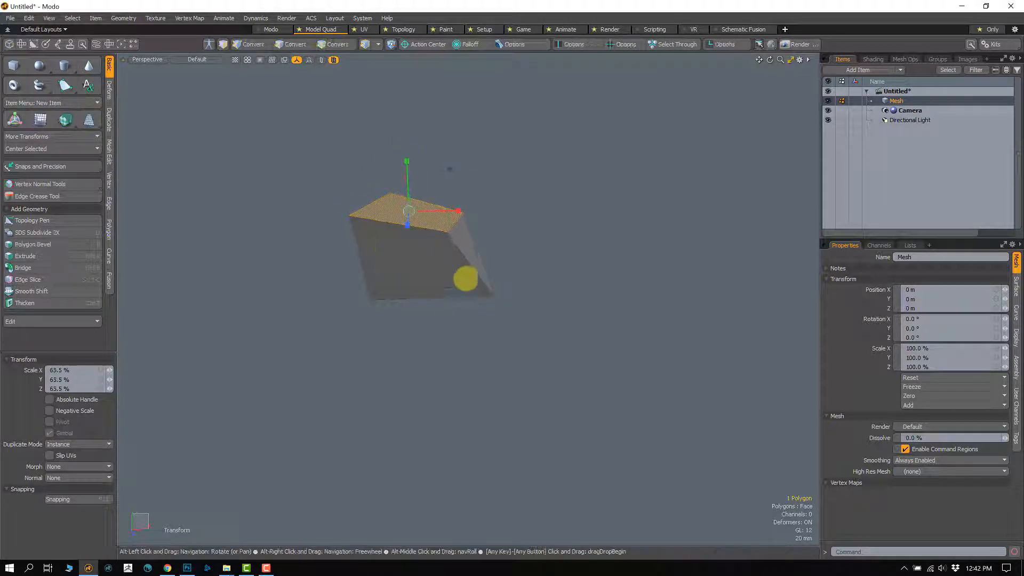
{"action": "left_click_drag", "start_coordinate": [464, 278], "coordinate": [445, 305], "text": "alt"}
{"action": "key", "text": "q"}
Step: Clear the face selection and select the top face again in a closer view from above
{"action": "left_click", "coordinate": [532, 267]}
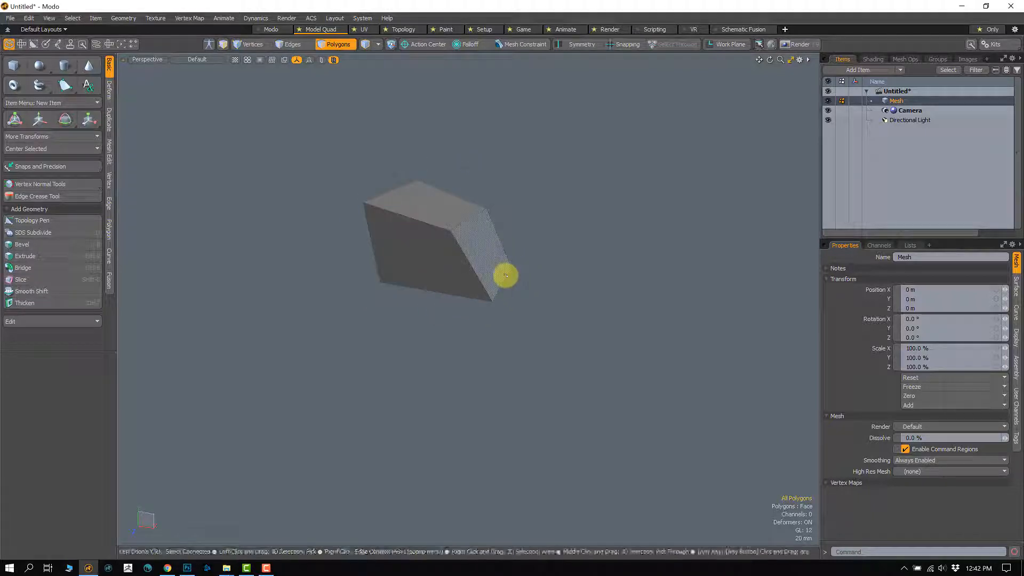
{"action": "scroll", "coordinate": [480, 265], "scroll_direction": "up", "scroll_amount": 5}
{"action": "left_click_drag", "start_coordinate": [465, 304], "coordinate": [403, 328], "text": "alt"}
{"action": "left_click", "coordinate": [457, 249]}
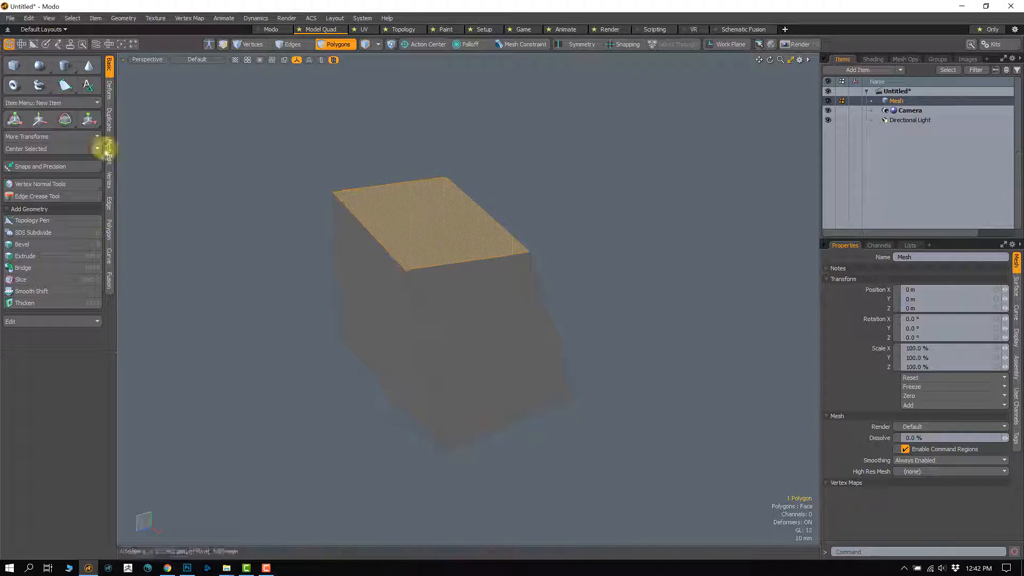